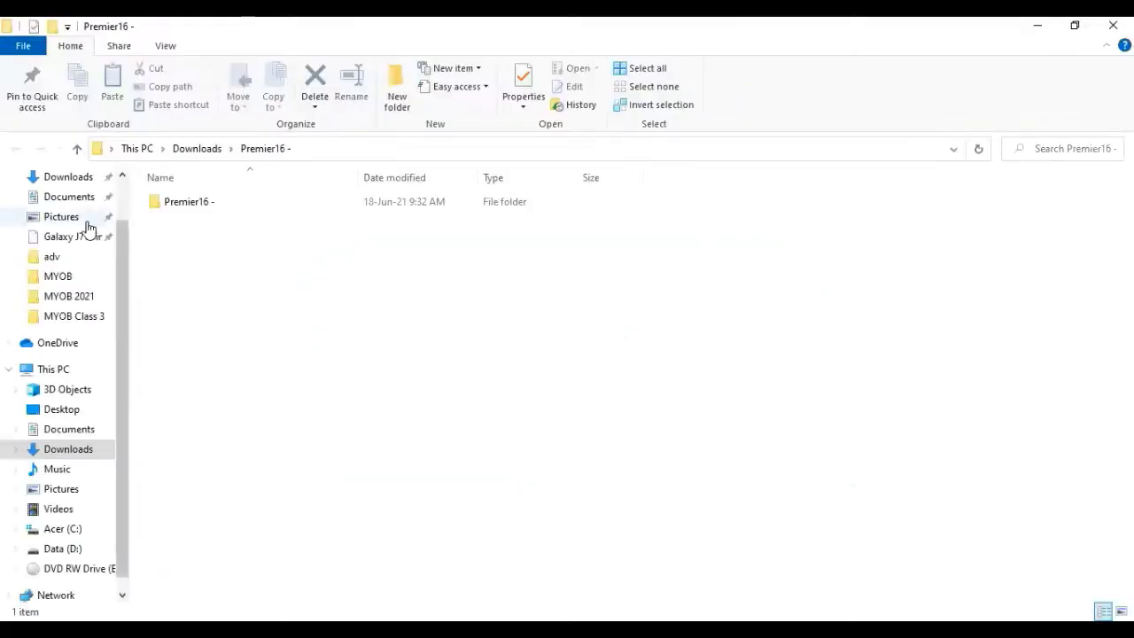
# Step: Launch MYOB Premier from the Myobp.exe shortcut in the Desktop folder
pyautogui.scroll(2, 89, 229)
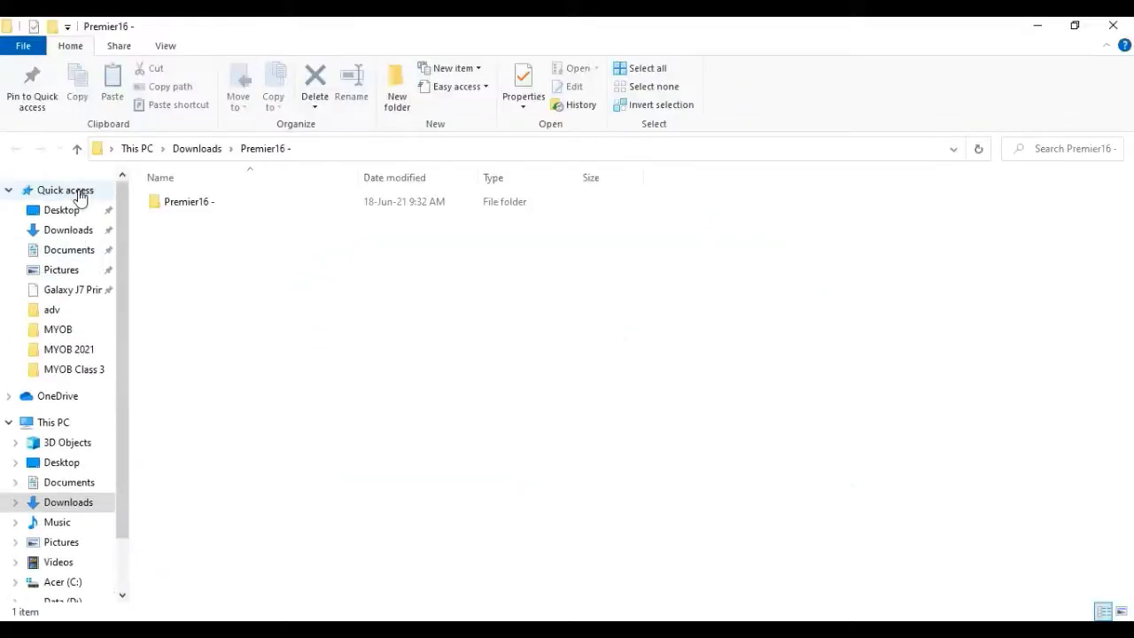
pyautogui.click(69, 210)
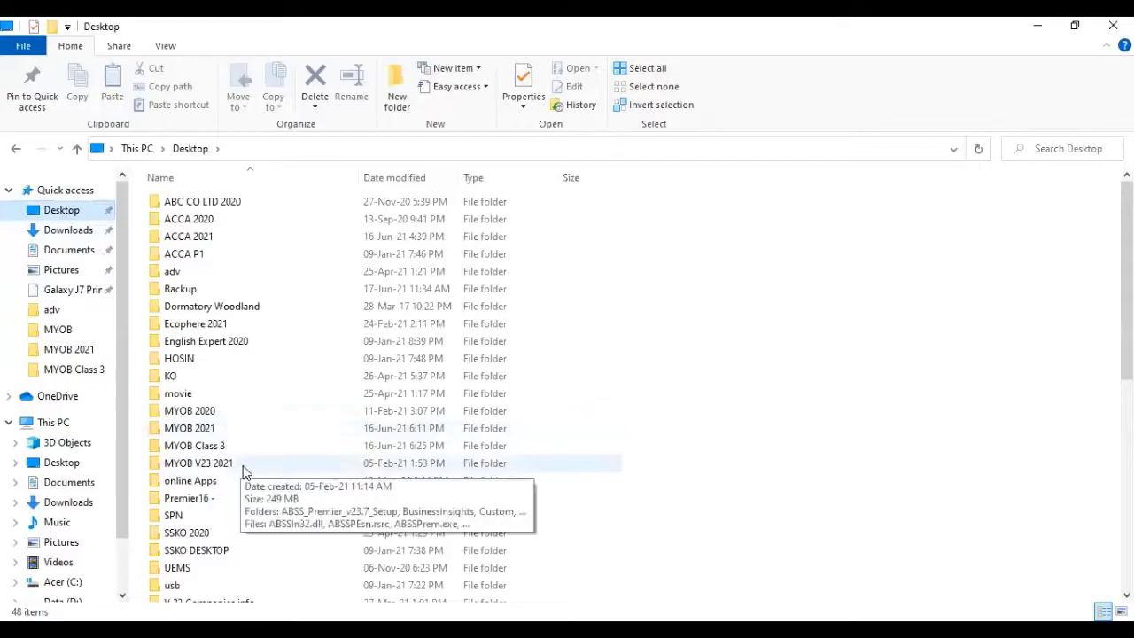
pyautogui.scroll(-8, 241, 470)
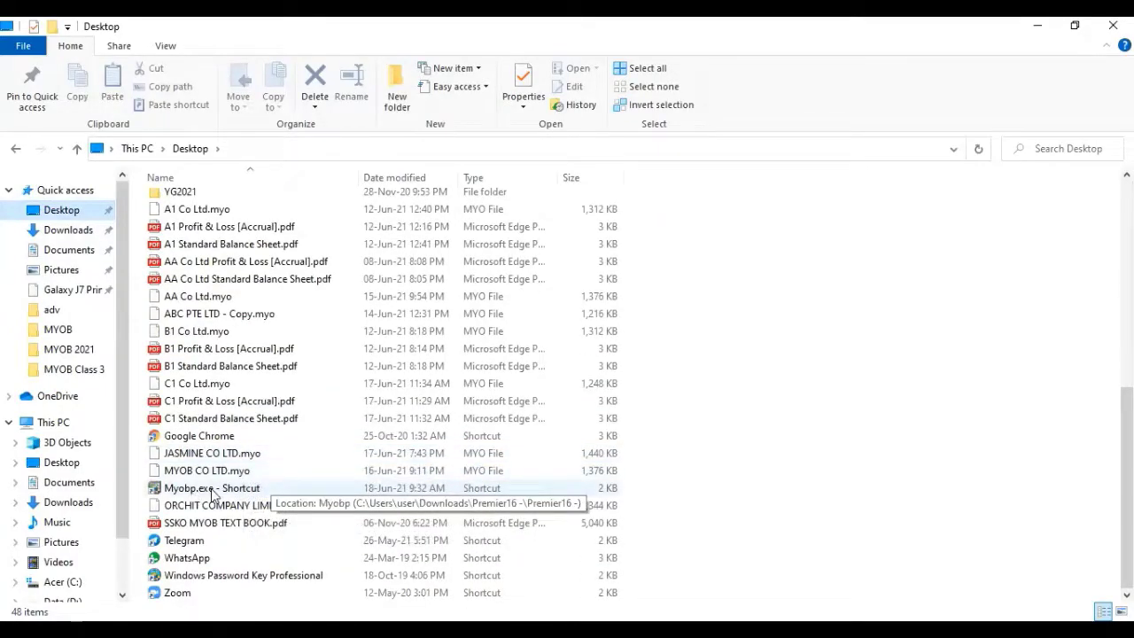
pyautogui.doubleClick(226, 490)
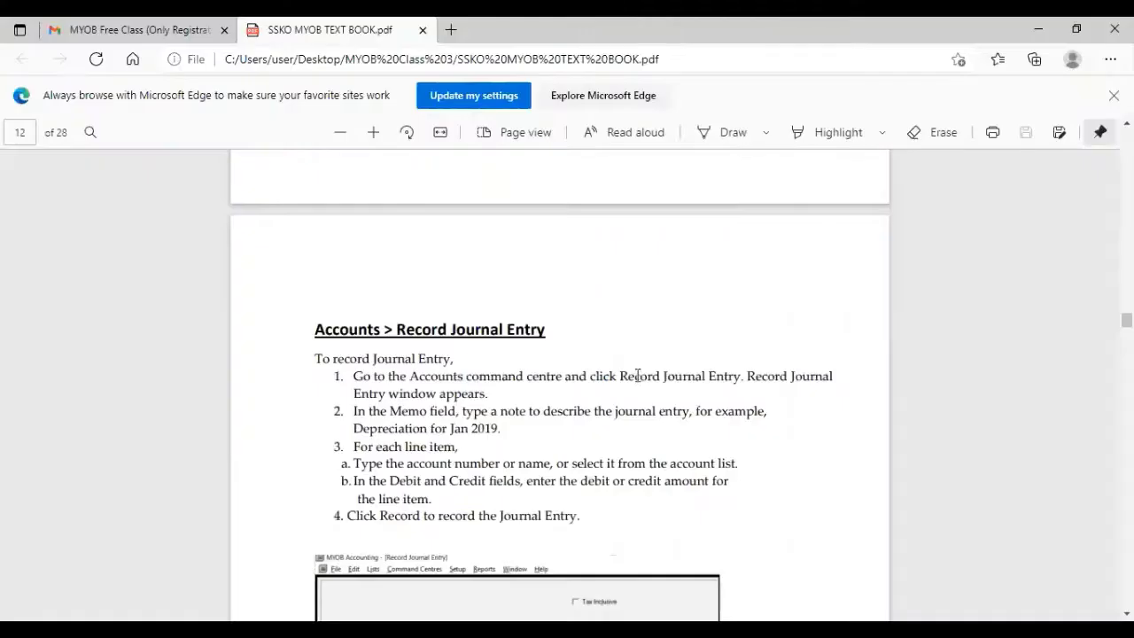
# Step: Scroll the SSKO MYOB TEXT BOOK PDF to the Create Company File section on page 3
pyautogui.scroll(10, 640, 369)
pyautogui.scroll(20, 640, 372)
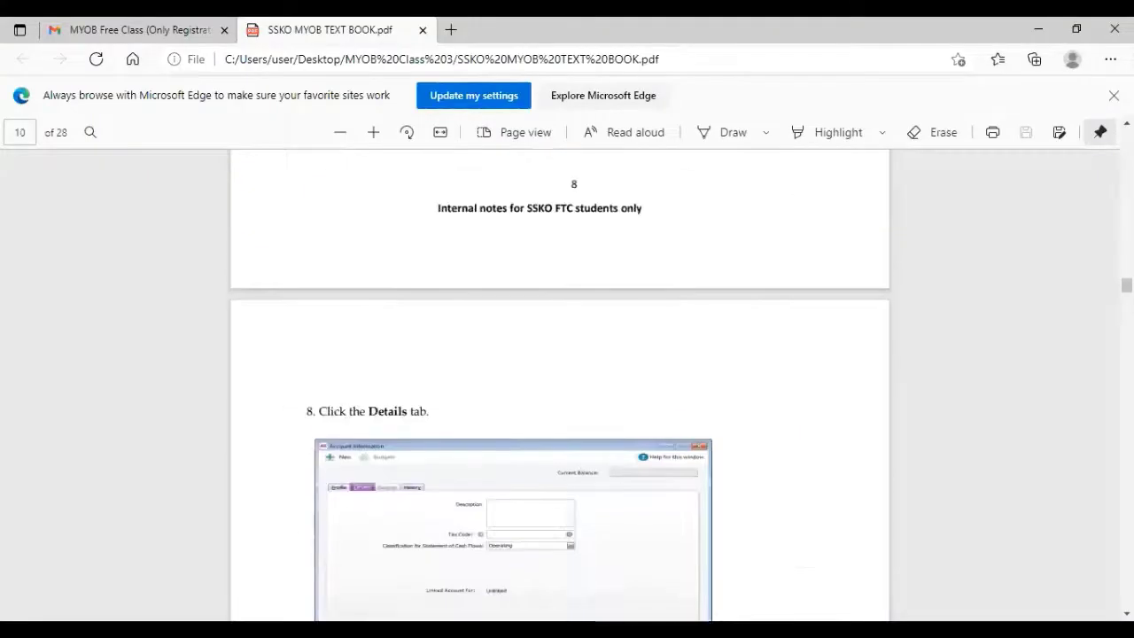
pyautogui.scroll(15, 612, 400)
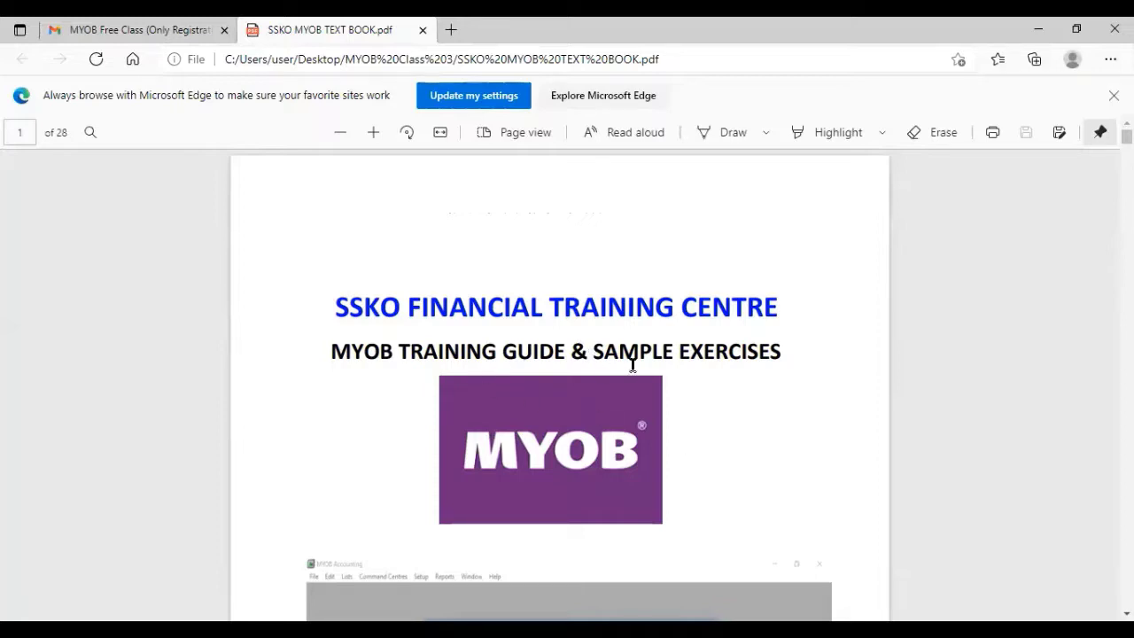
pyautogui.scroll(-2, 691, 386)
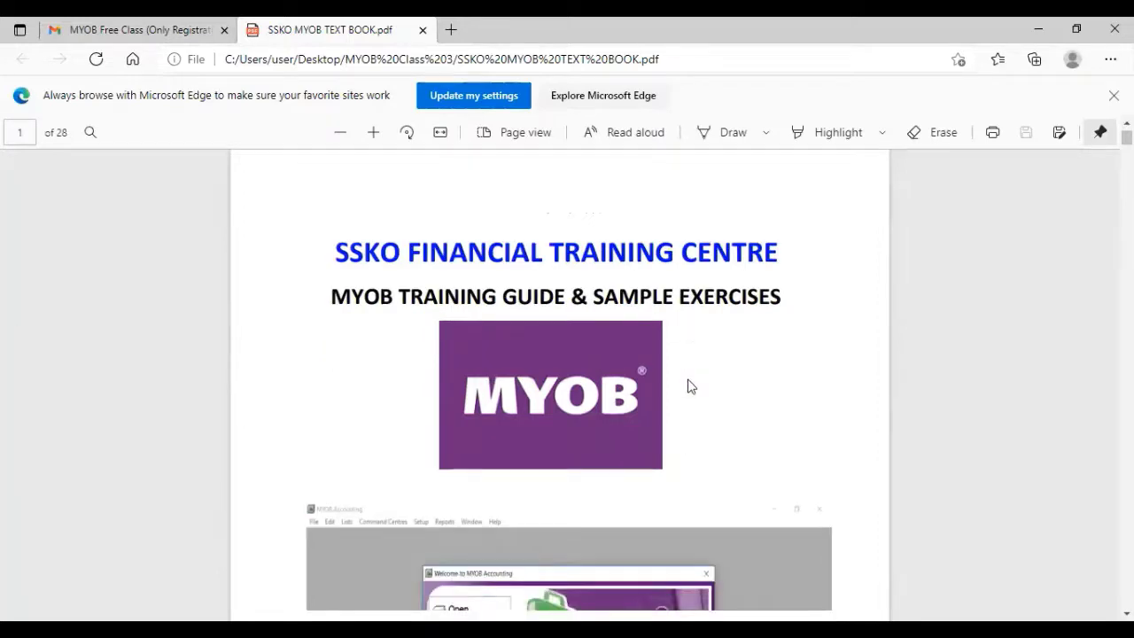
pyautogui.scroll(-10, 691, 386)
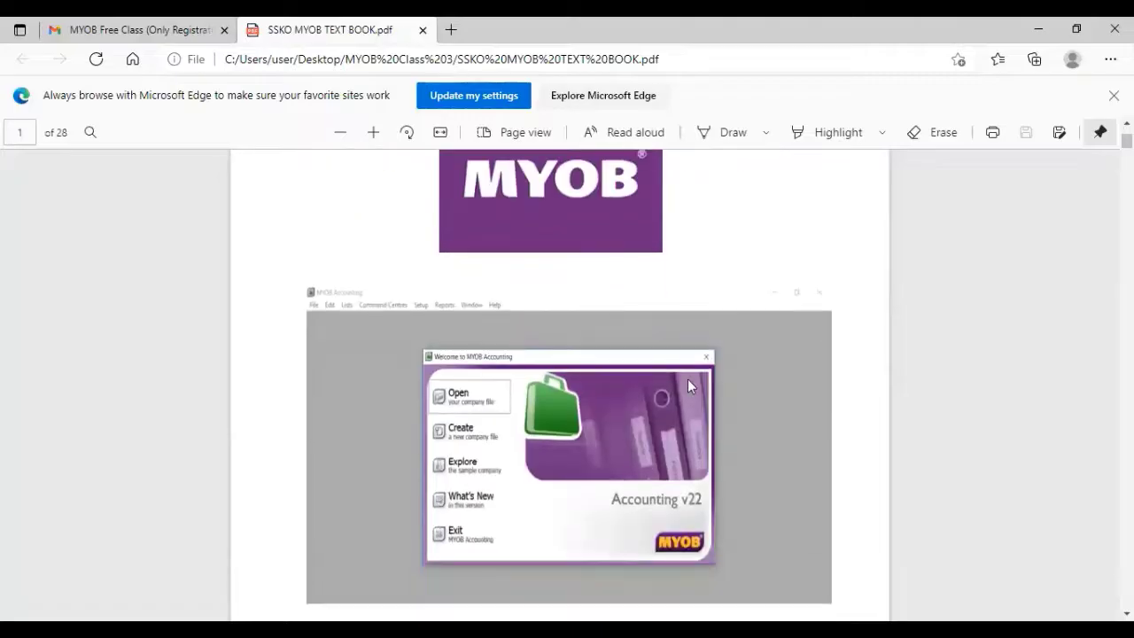
pyautogui.scroll(-2, 691, 386)
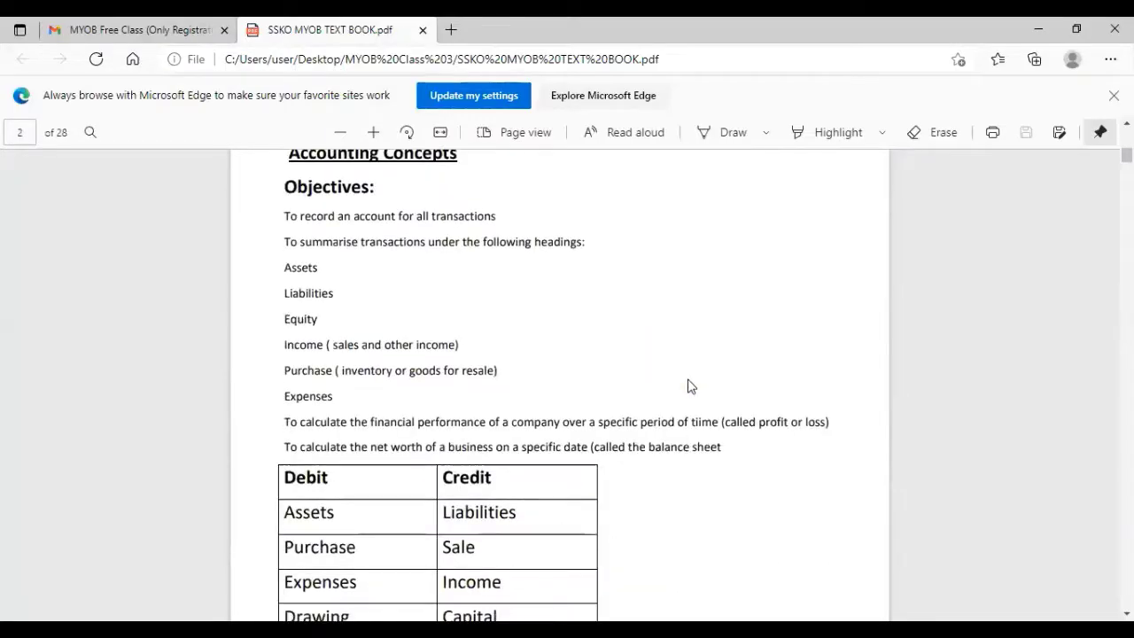
pyautogui.scroll(2, 691, 386)
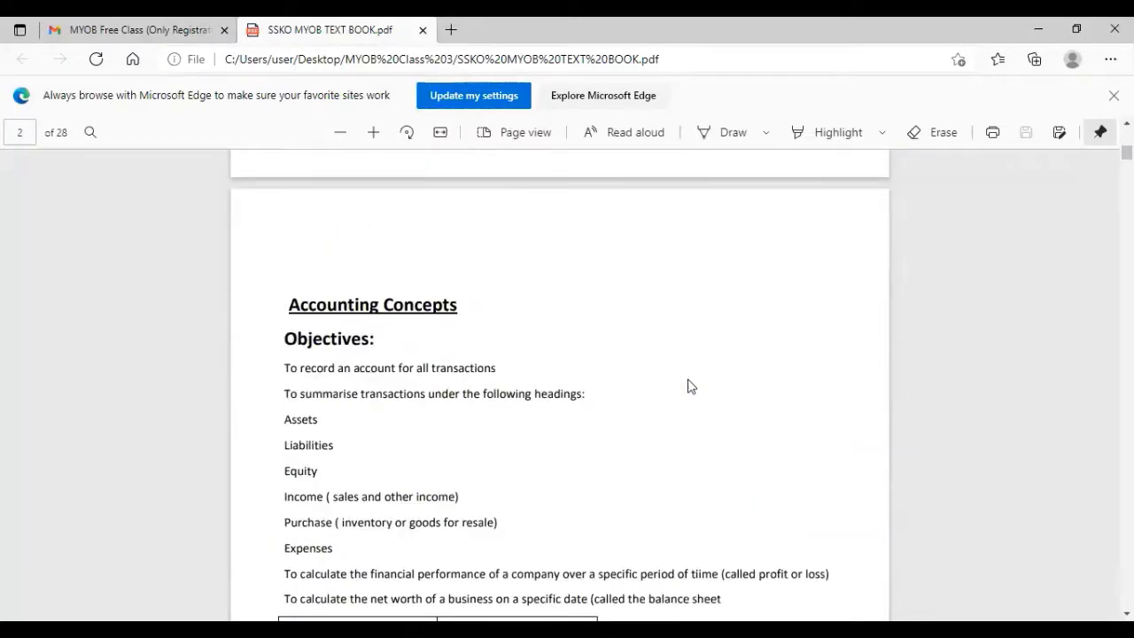
pyautogui.scroll(-2, 691, 386)
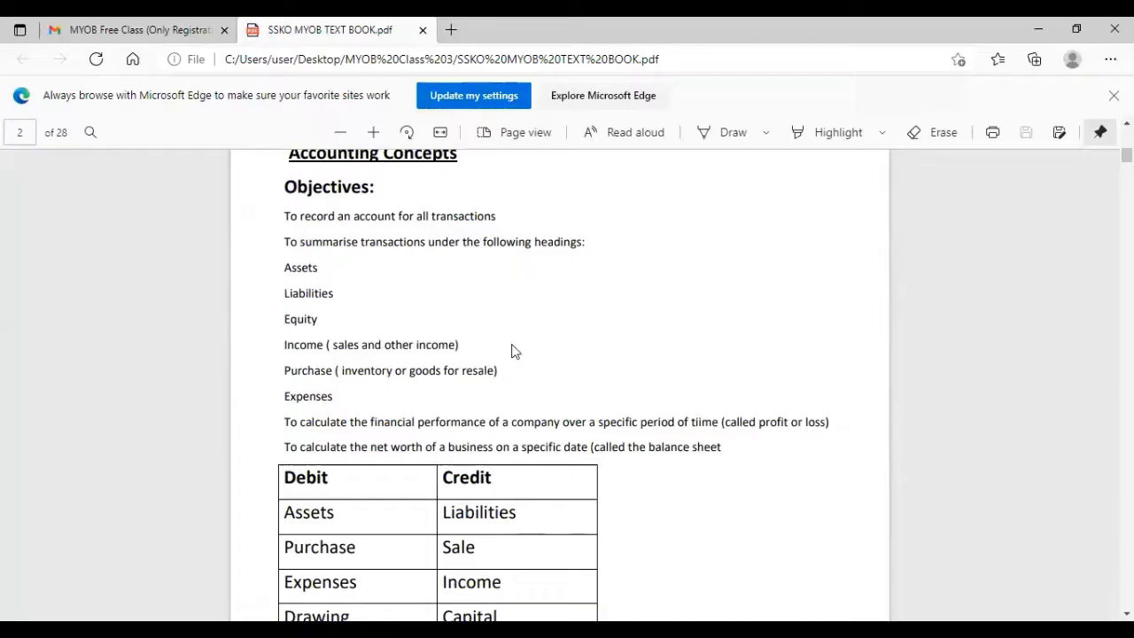
pyautogui.scroll(-2, 512, 350)
pyautogui.scroll(-2, 512, 351)
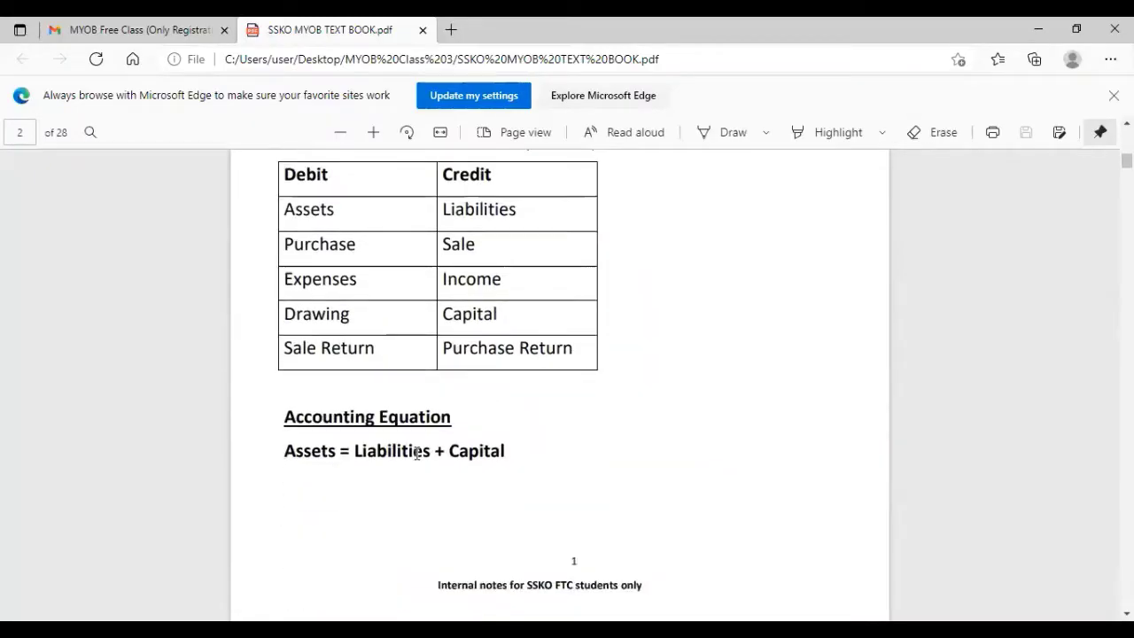
pyautogui.scroll(2, 523, 462)
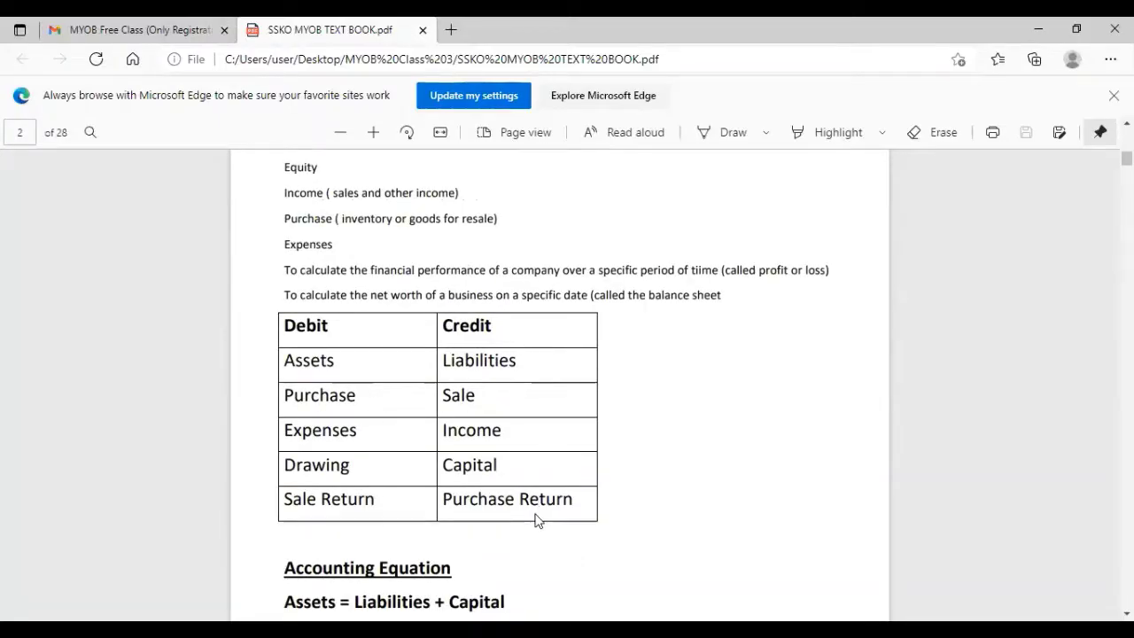
pyautogui.scroll(3, 537, 514)
pyautogui.scroll(1, 537, 514)
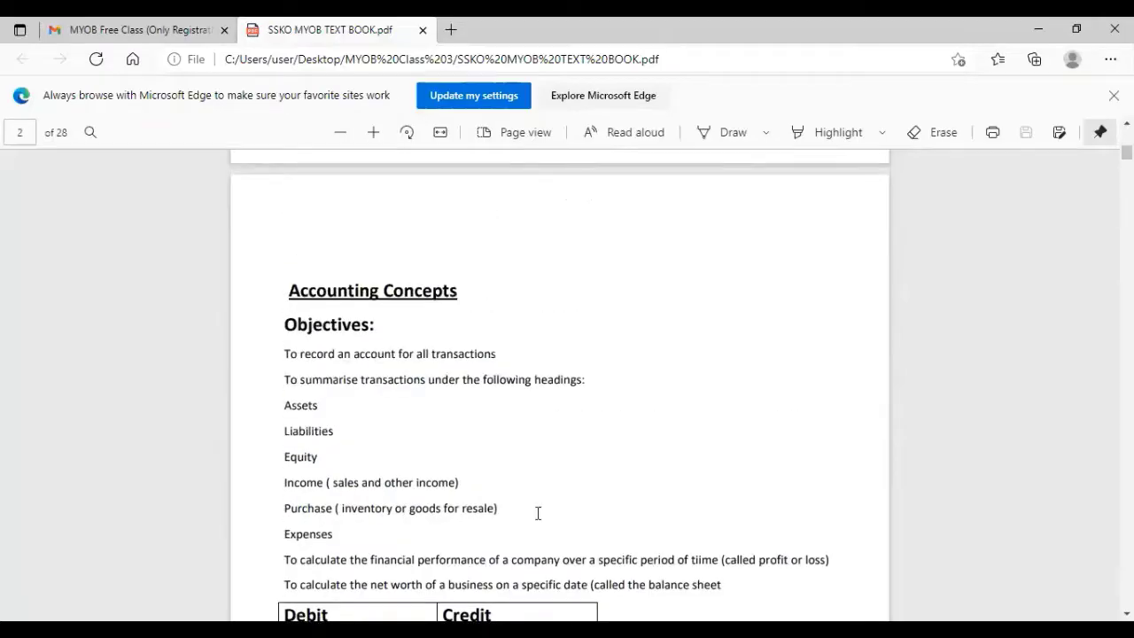
pyautogui.scroll(-5, 538, 514)
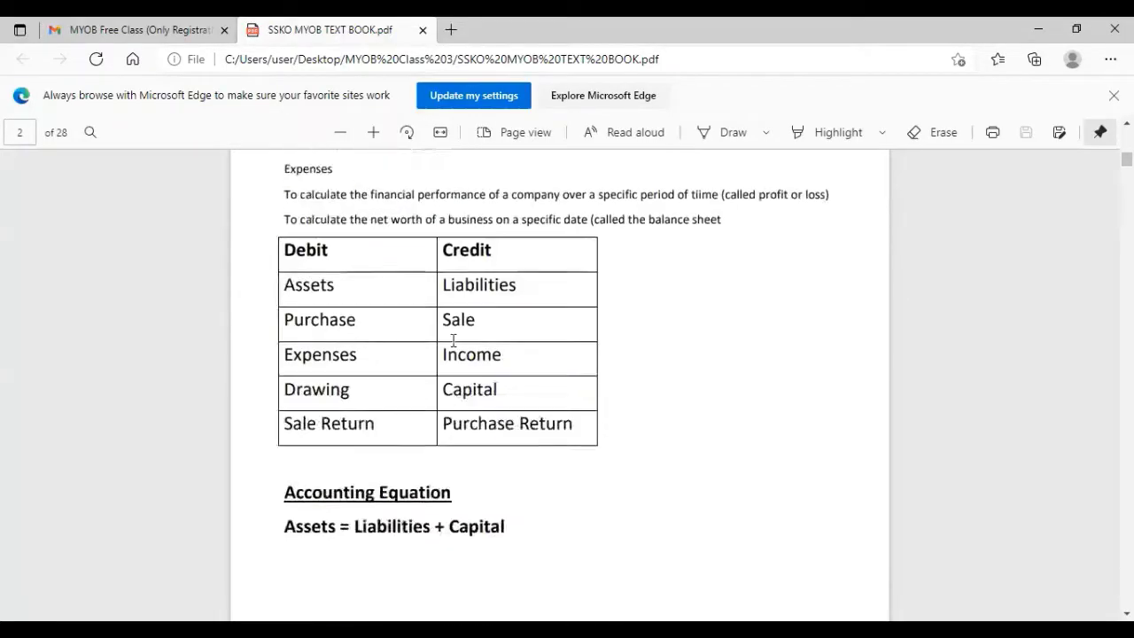
pyautogui.scroll(-6, 450, 323)
pyautogui.scroll(-5, 463, 528)
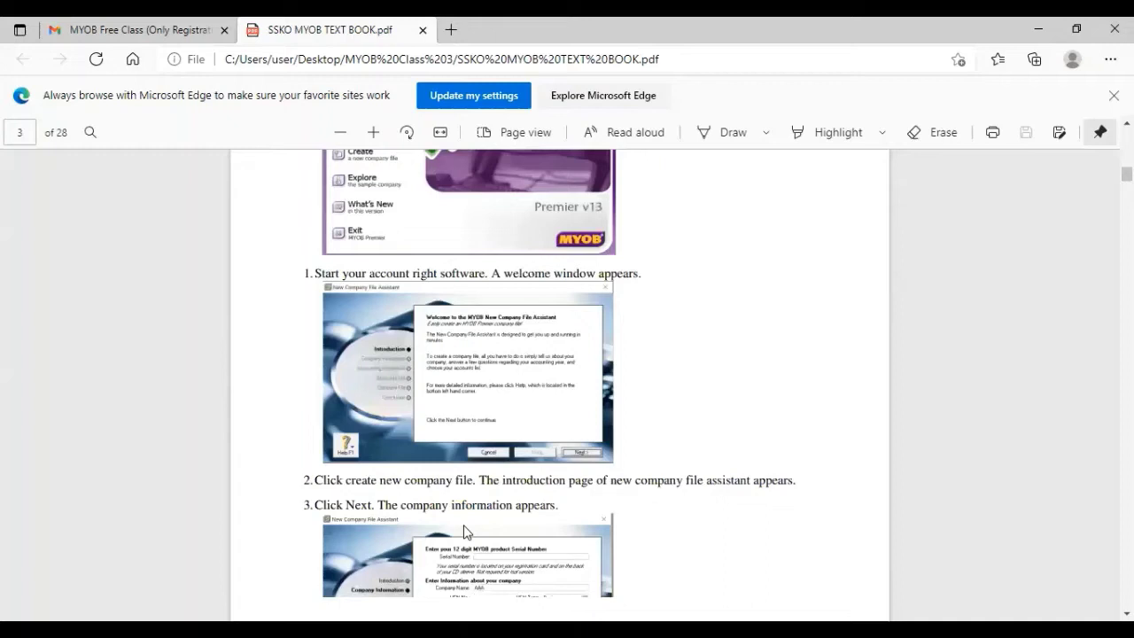
# Step: Read through steps 1–6 of the textbook's create-company-file instructions
pyautogui.scroll(3, 463, 528)
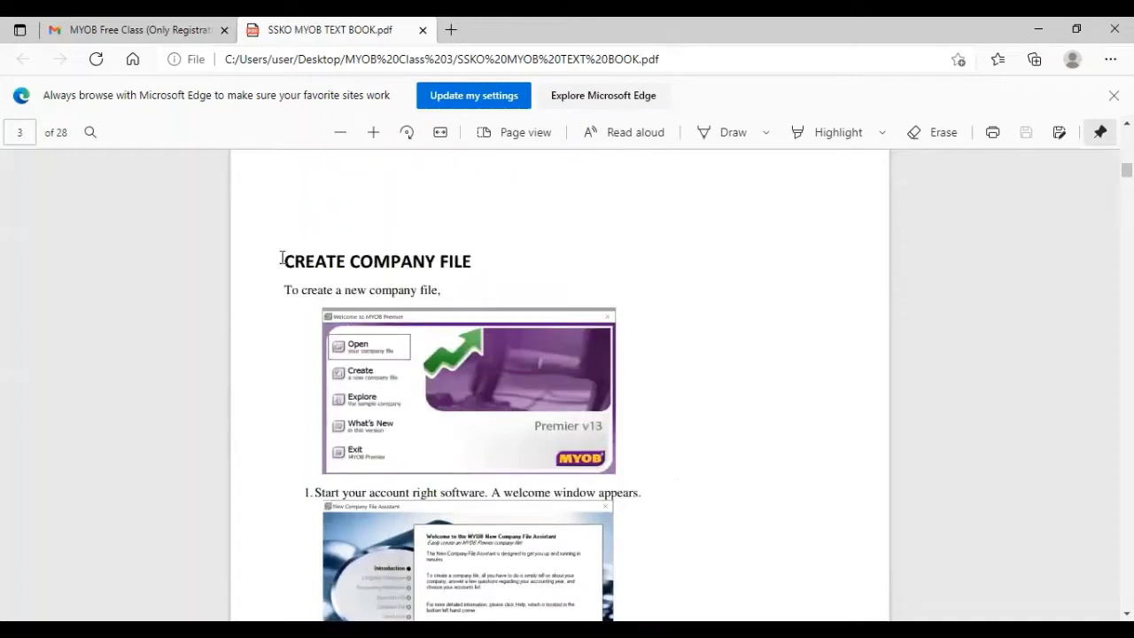
pyautogui.scroll(-1, 522, 296)
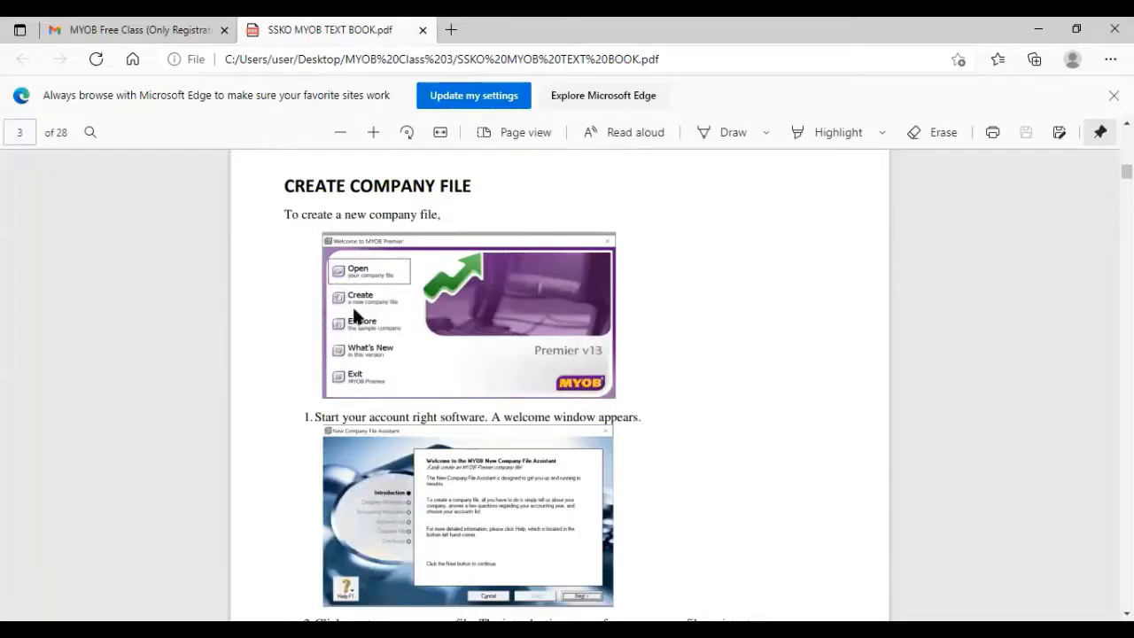
pyautogui.scroll(-5, 387, 319)
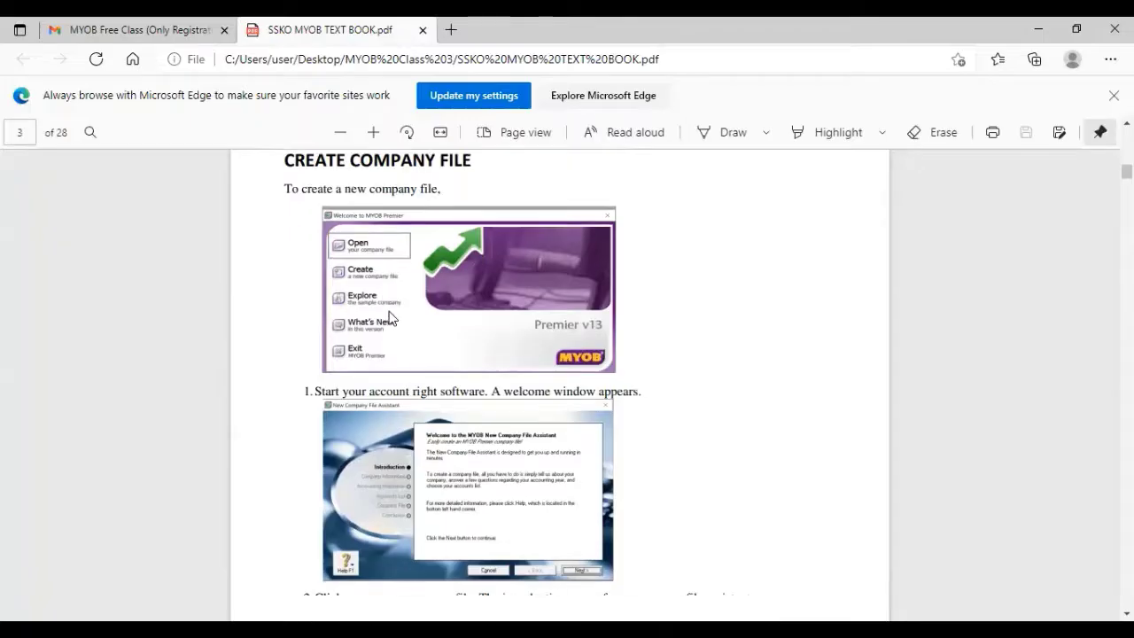
pyautogui.scroll(-3, 392, 316)
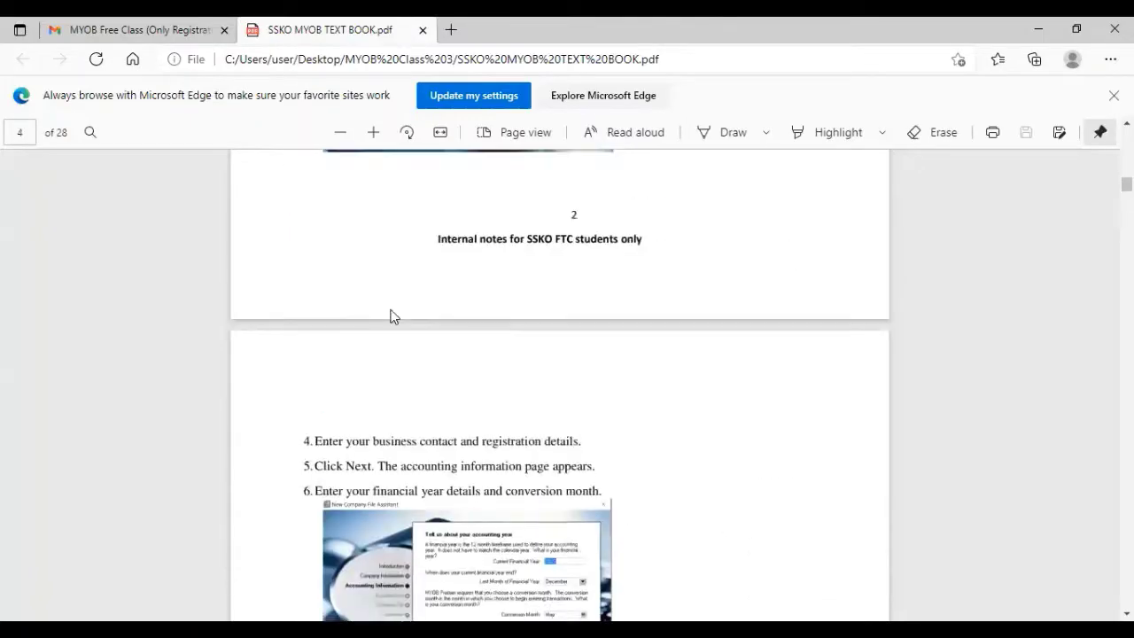
pyautogui.scroll(10, 392, 317)
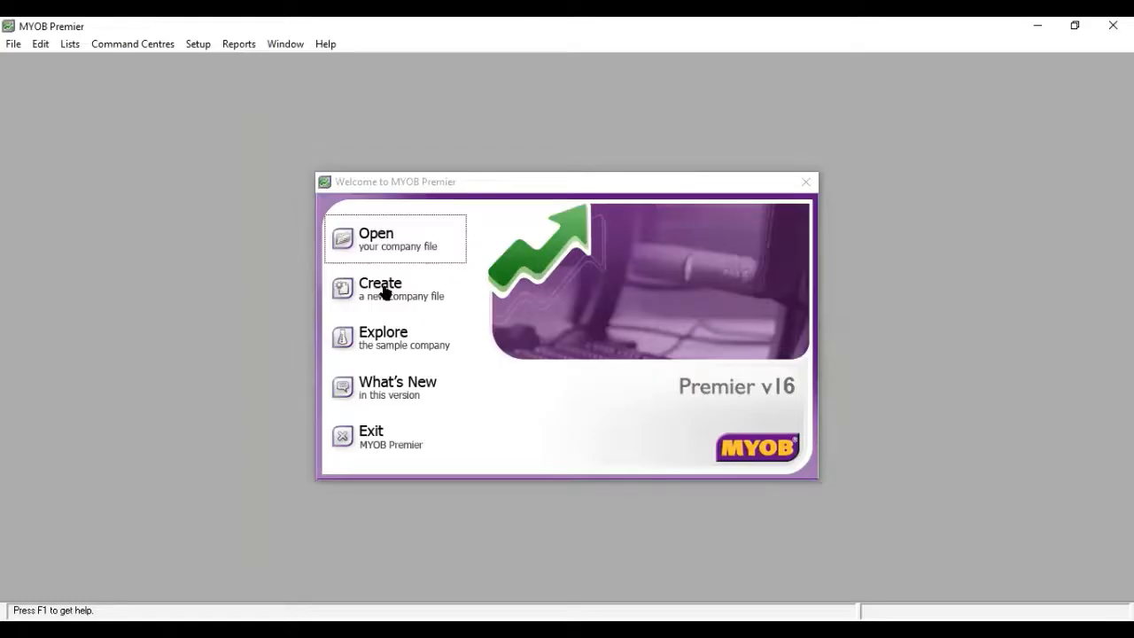
# Step: Create a new company file and advance past the assistant's introduction to Company Information
pyautogui.click(385, 292)
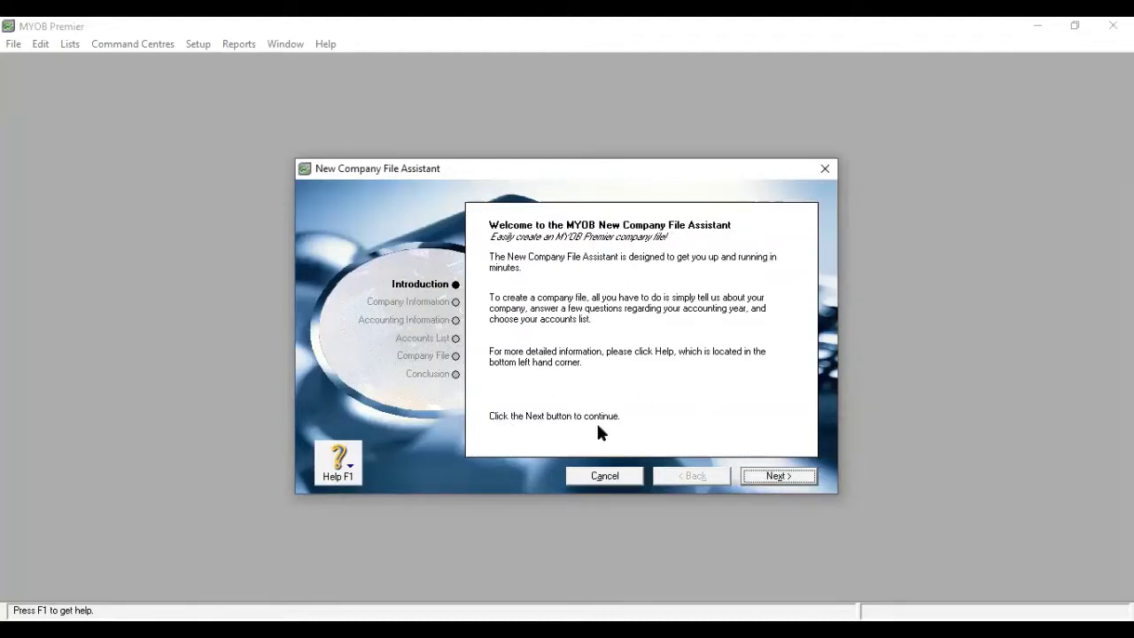
pyautogui.click(762, 477)
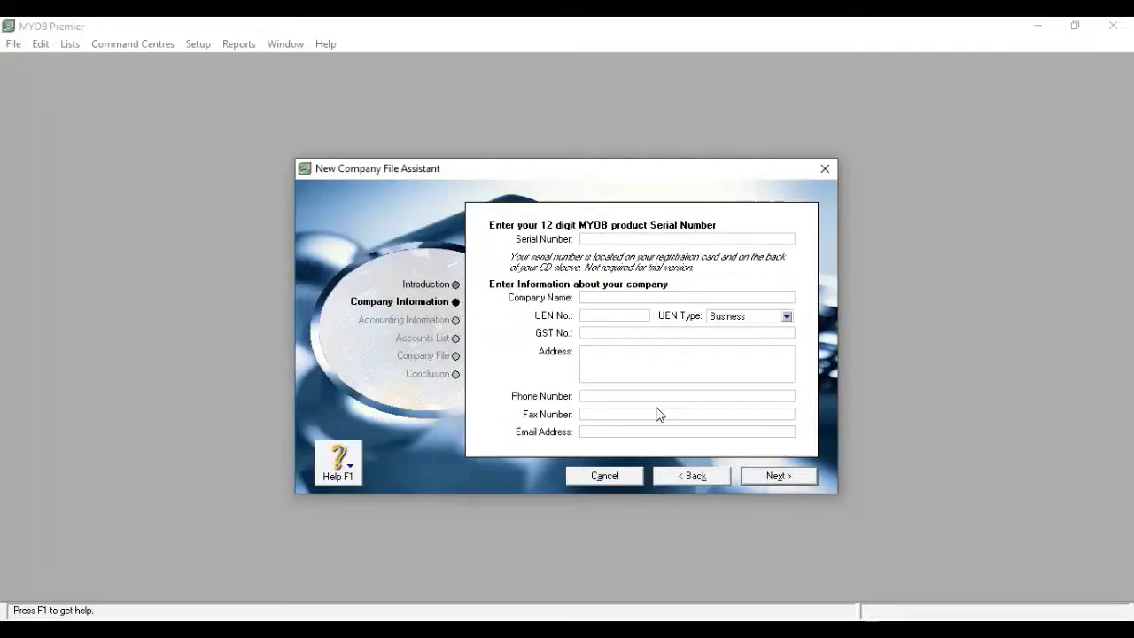
# Step: Enter ABCD Co Ltd as the company name and type the company's street address
pyautogui.click(591, 298)
pyautogui.write('ABCD Co Ltd')
pyautogui.click(586, 332)
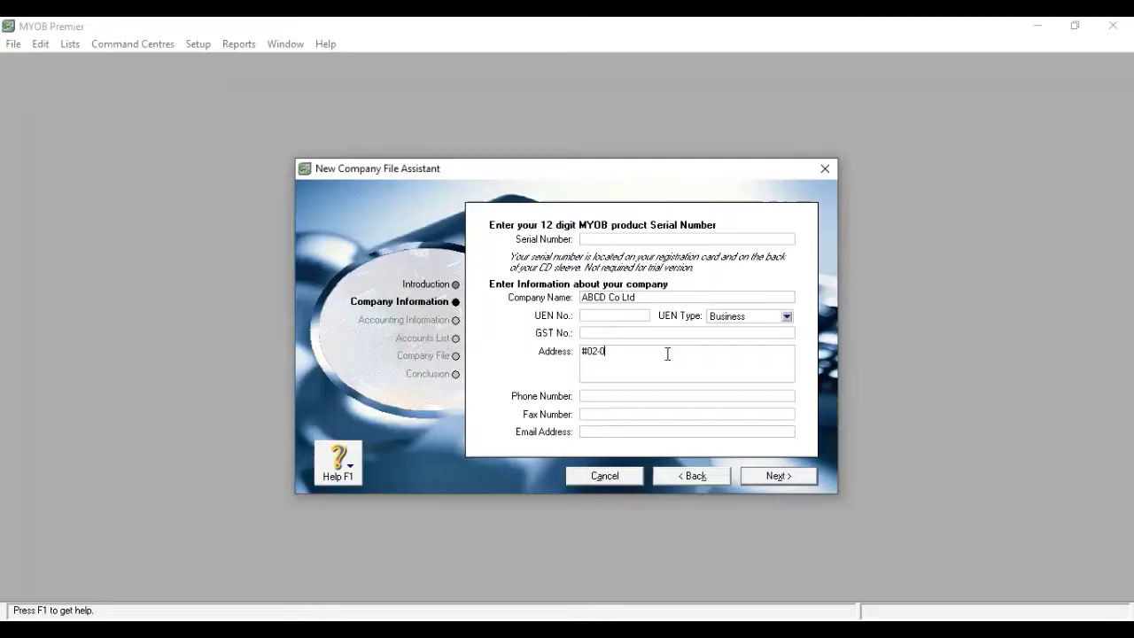
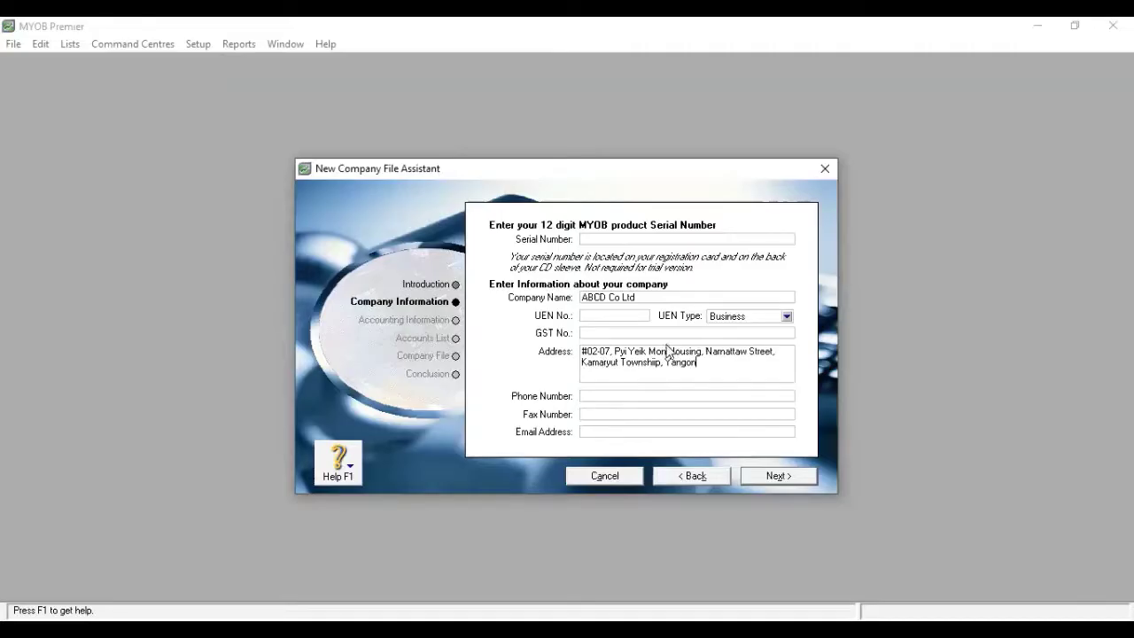
# Step: Leave the fax and e-mail fields empty and continue to Accounting Information
pyautogui.click(615, 412)
pyautogui.click(599, 430)
pyautogui.click(779, 478)
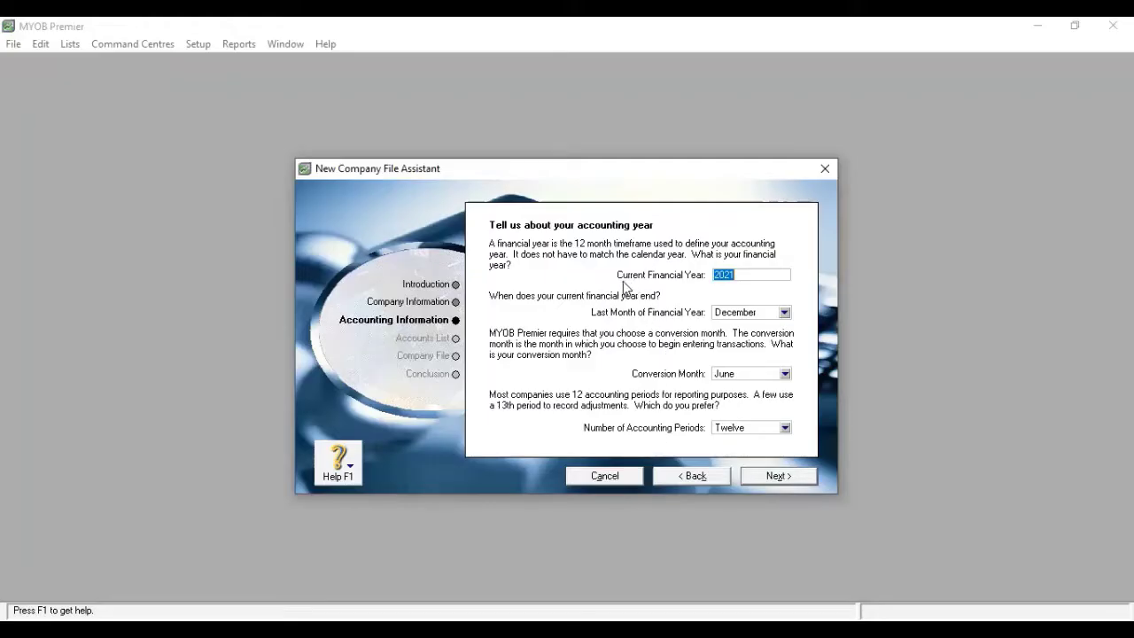
# Step: Set the 2021 financial year to end in December with January as conversion month
pyautogui.click(739, 279)
pyautogui.write('5')
pyautogui.press('BackSpace')
pyautogui.click(785, 313)
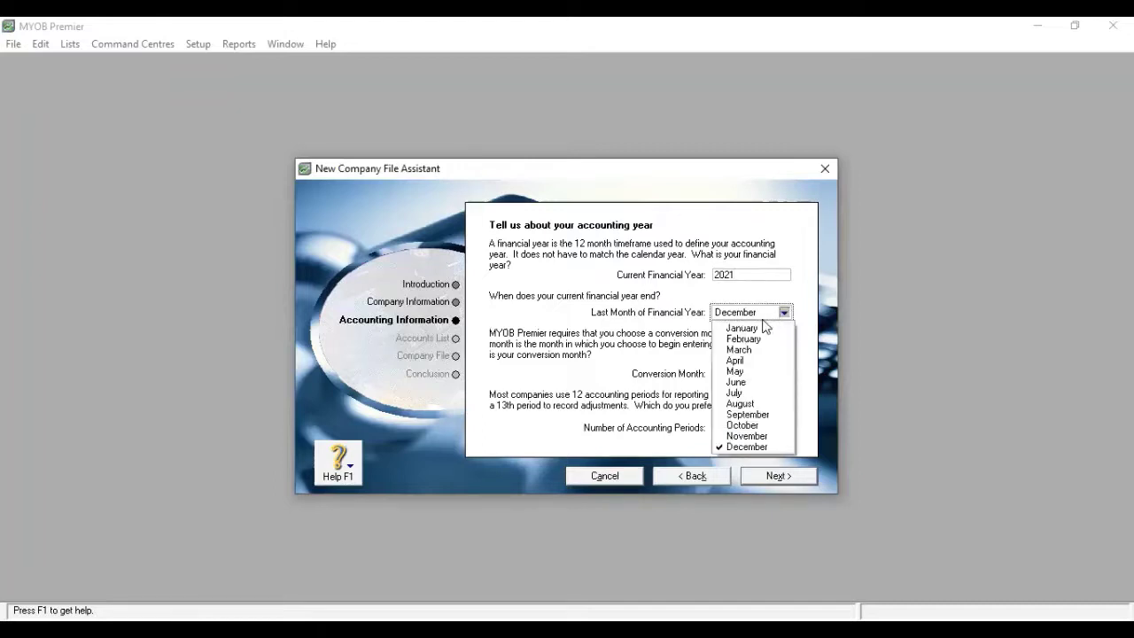
pyautogui.click(767, 415)
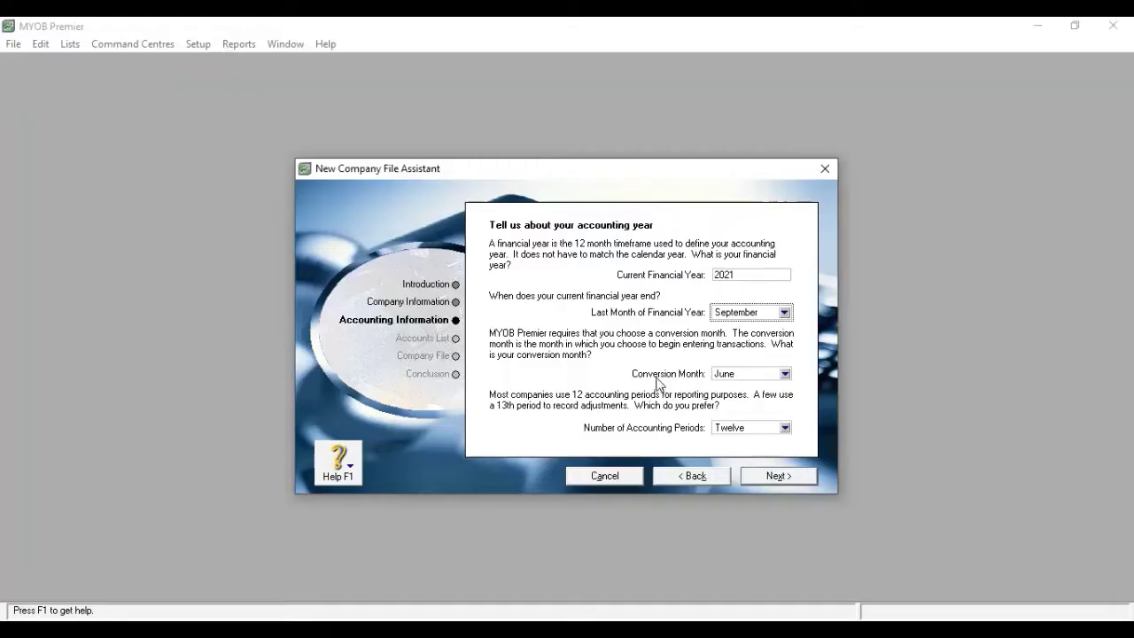
pyautogui.click(785, 374)
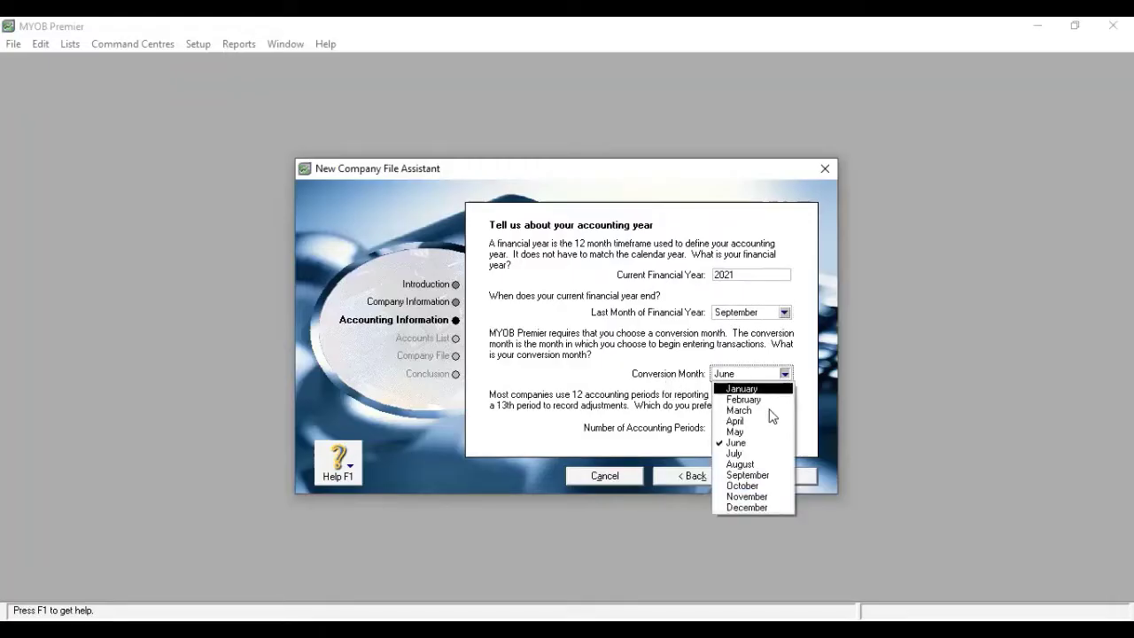
pyautogui.click(735, 483)
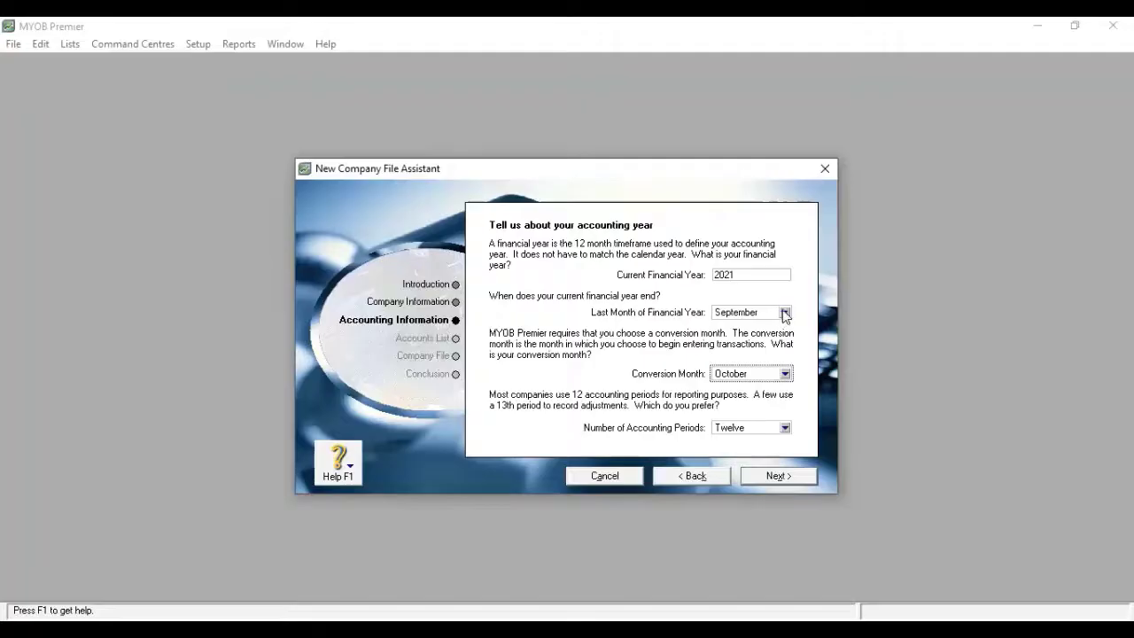
pyautogui.click(784, 312)
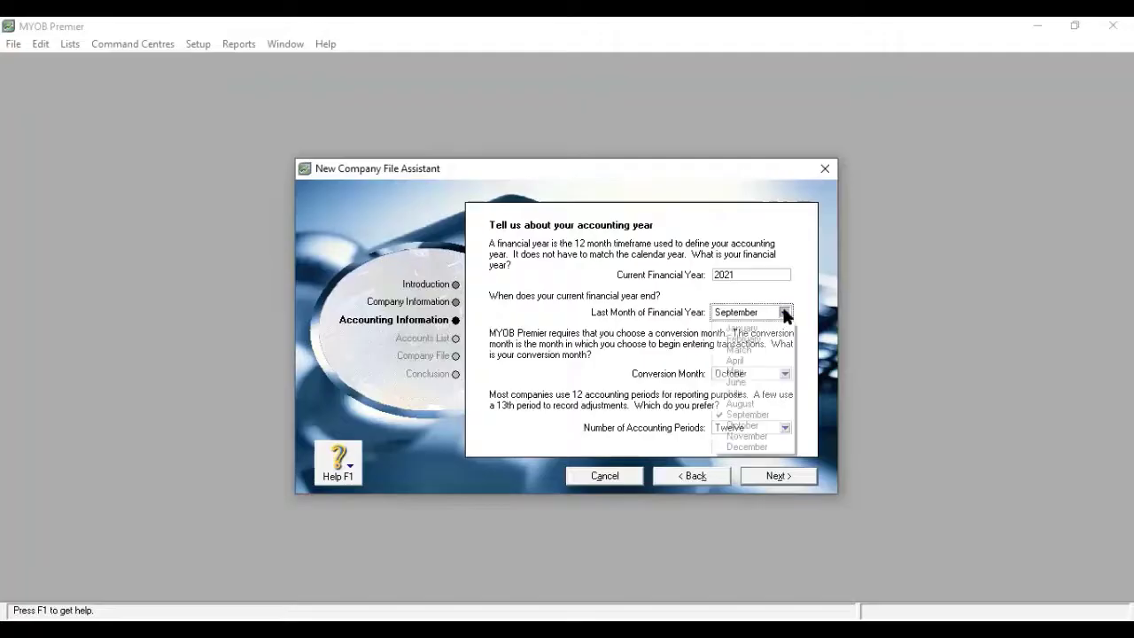
pyautogui.click(748, 446)
pyautogui.click(784, 373)
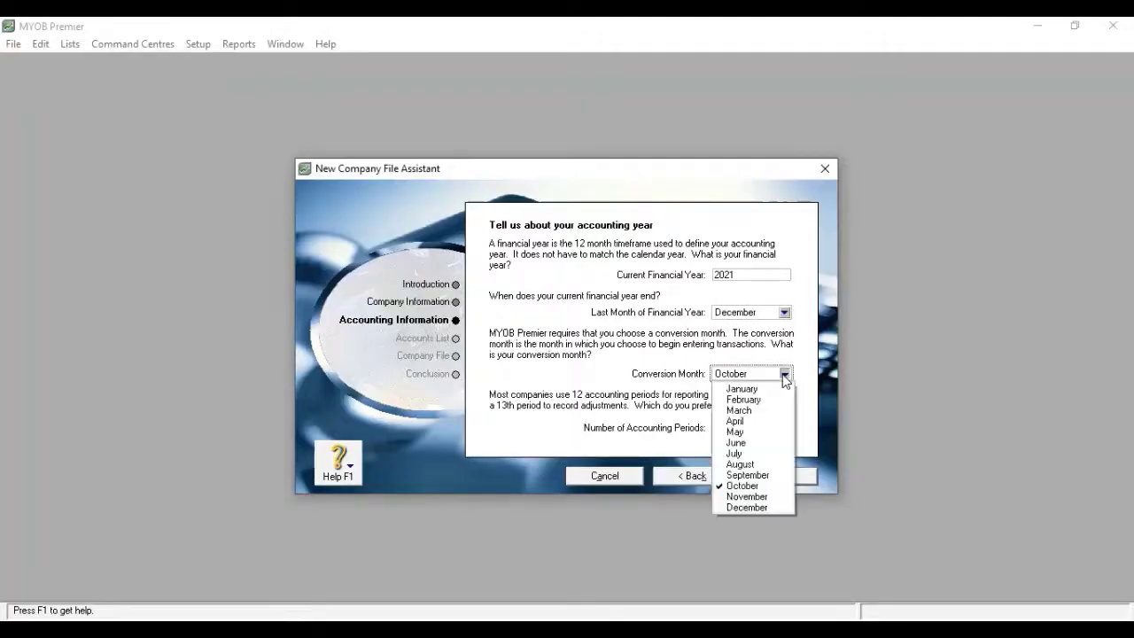
pyautogui.click(748, 387)
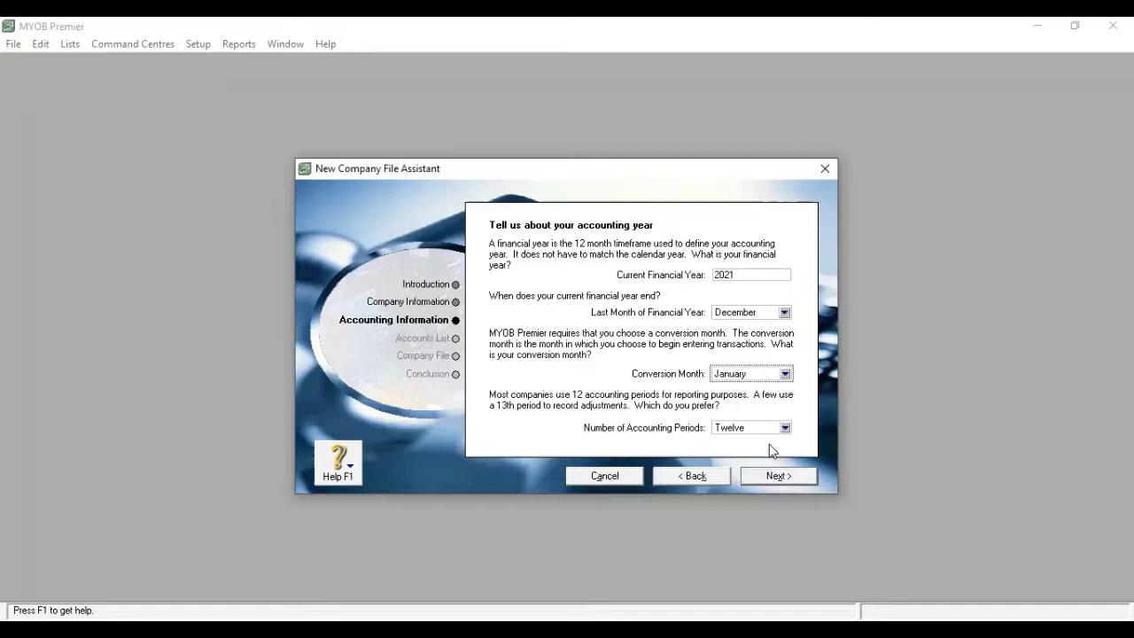
pyautogui.click(779, 478)
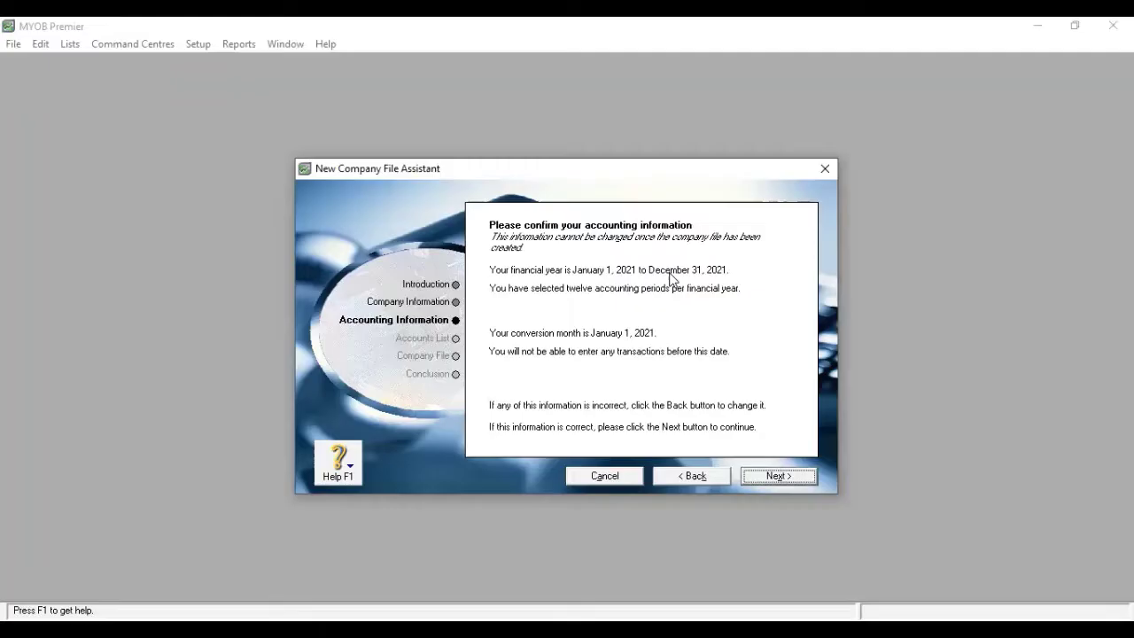
# Step: Go back to recheck the year settings, then return to the January–December 2021 summary
pyautogui.click(701, 480)
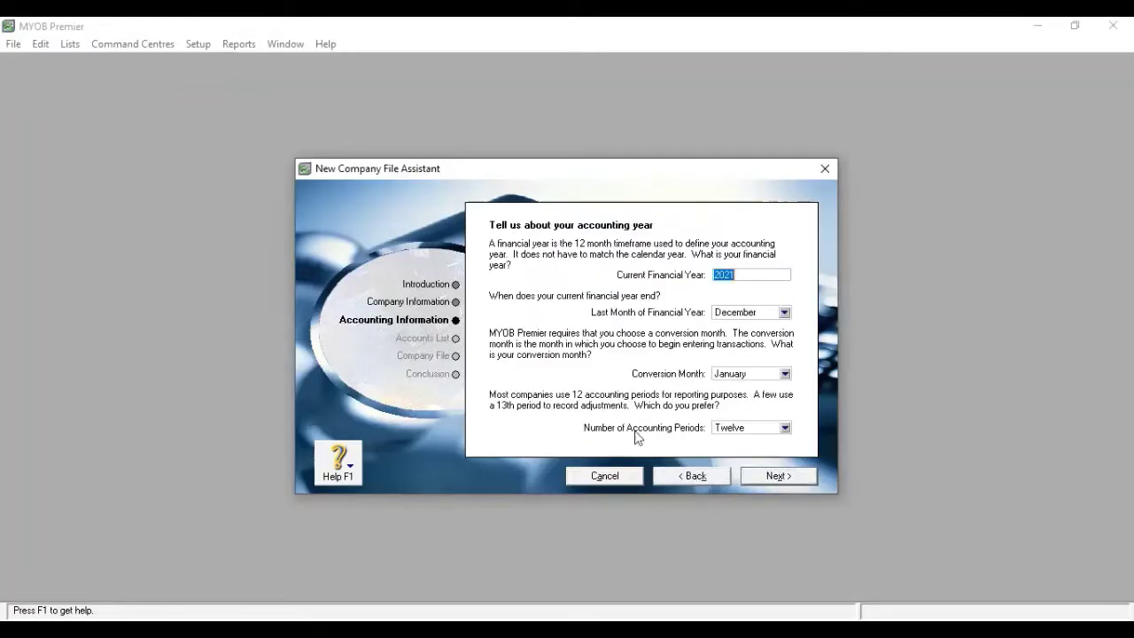
pyautogui.click(766, 476)
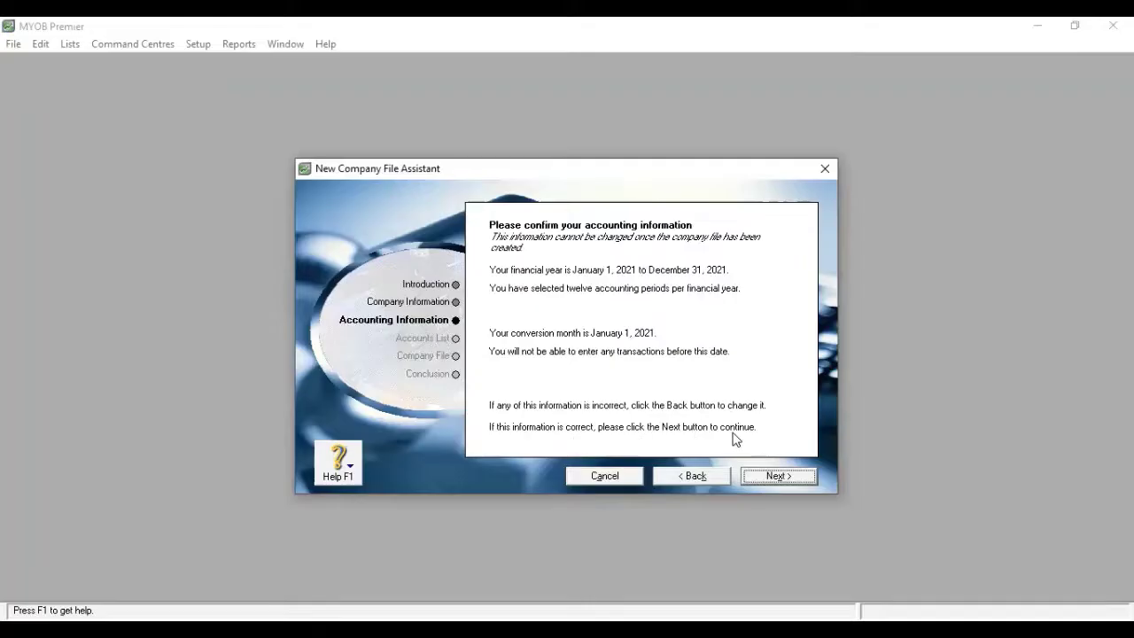
# Step: Confirm the accounting information and choose to start from a MYOB-provided accounts list
pyautogui.click(772, 479)
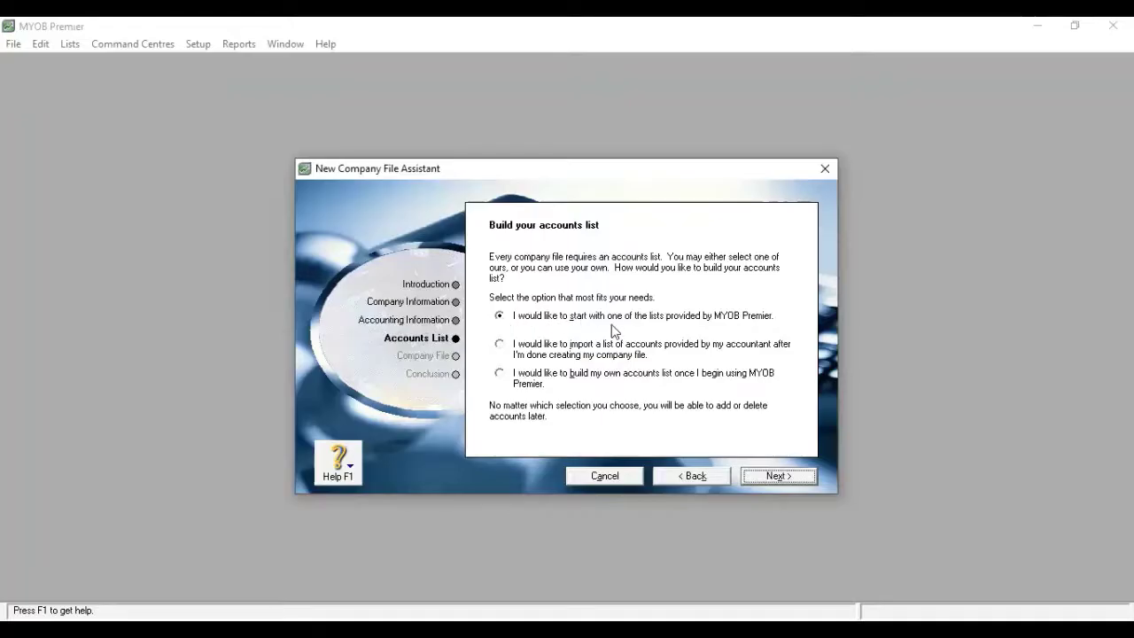
pyautogui.click(778, 477)
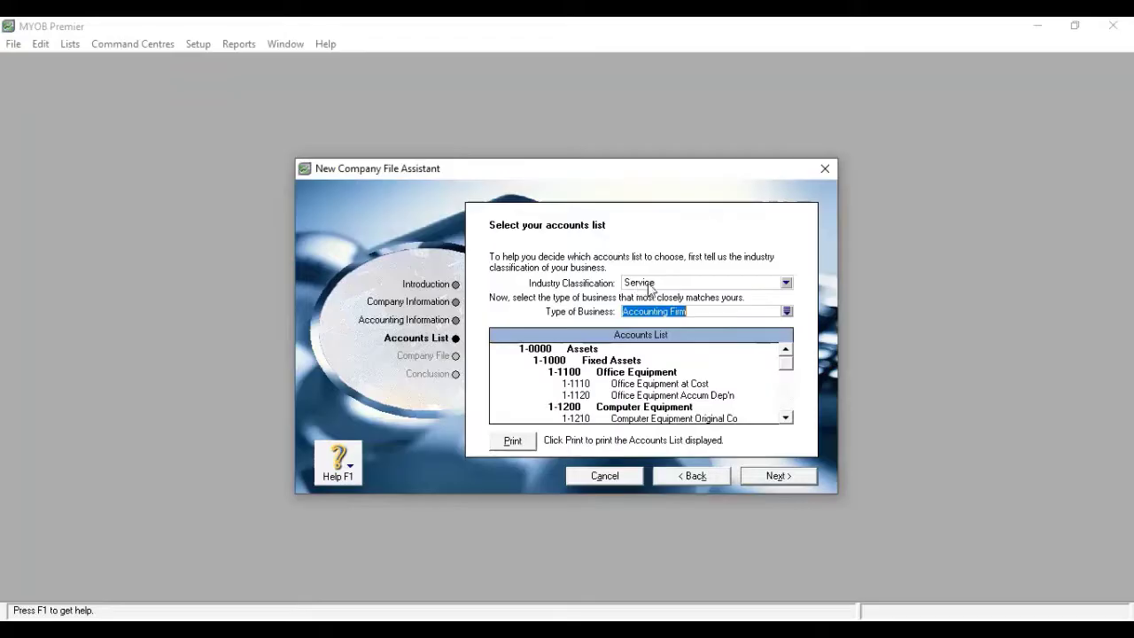
pyautogui.click(787, 284)
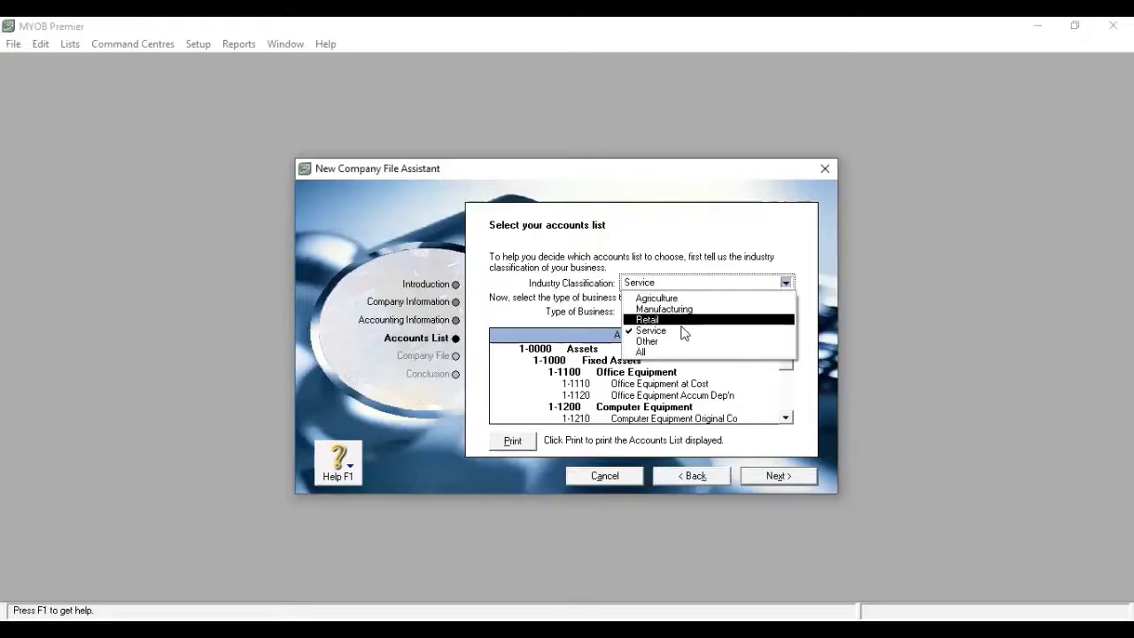
pyautogui.click(681, 330)
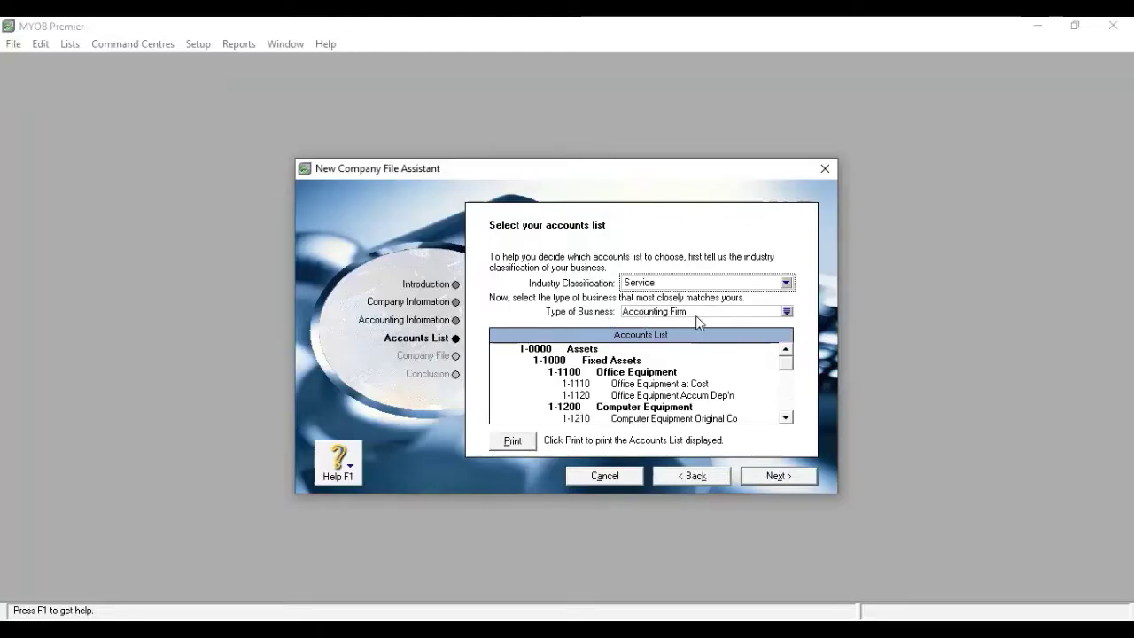
# Step: Look up 'ed' in the business type list and select Educational Institution
pyautogui.click(787, 313)
pyautogui.scroll(-4, 478, 315)
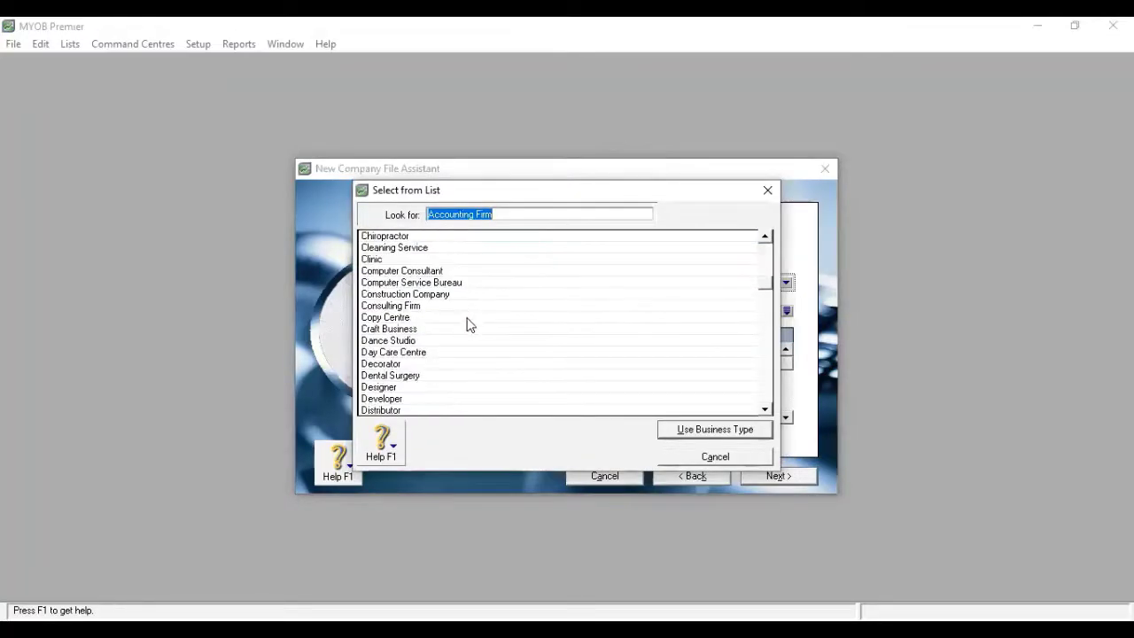
pyautogui.scroll(-15, 470, 336)
pyautogui.scroll(17, 472, 342)
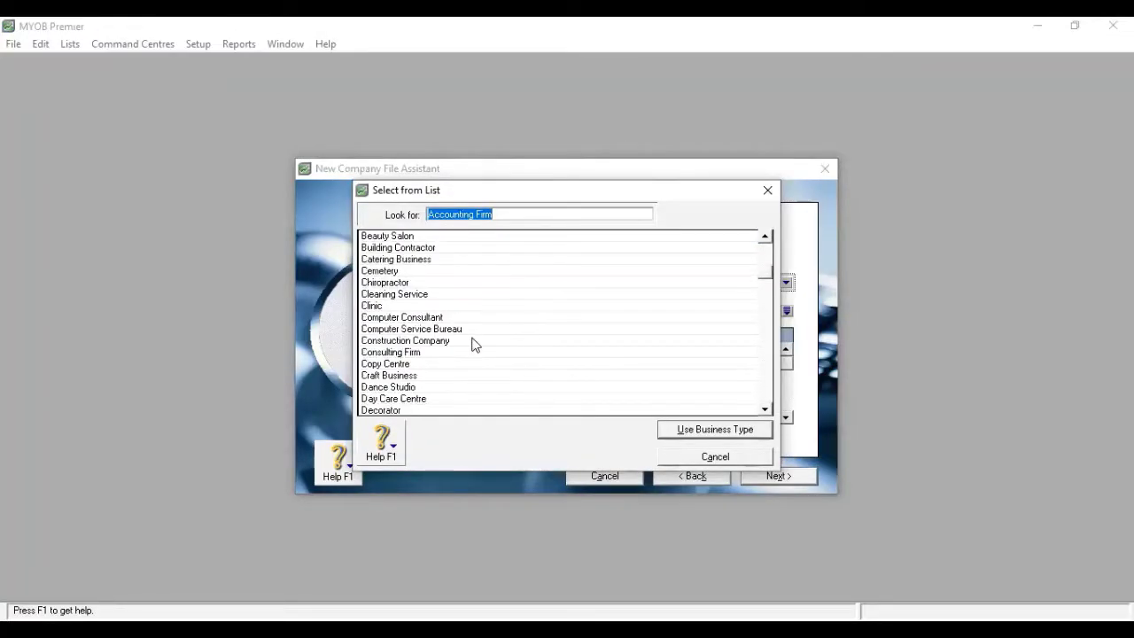
pyautogui.scroll(3, 475, 344)
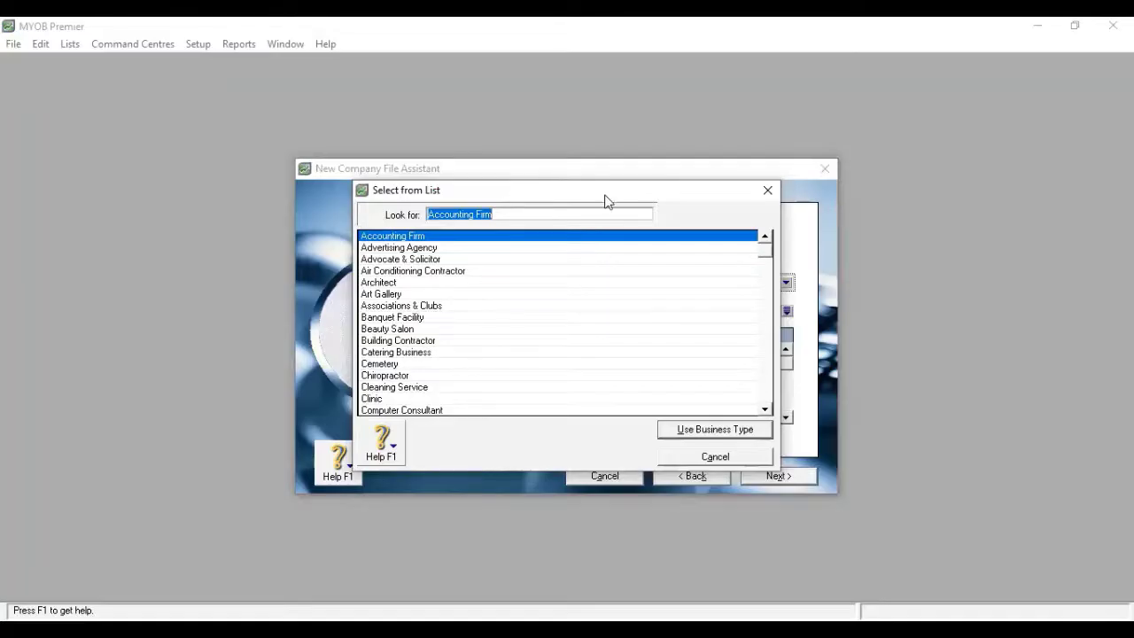
pyautogui.moveTo(604, 197); pyautogui.dragTo(604, 191)
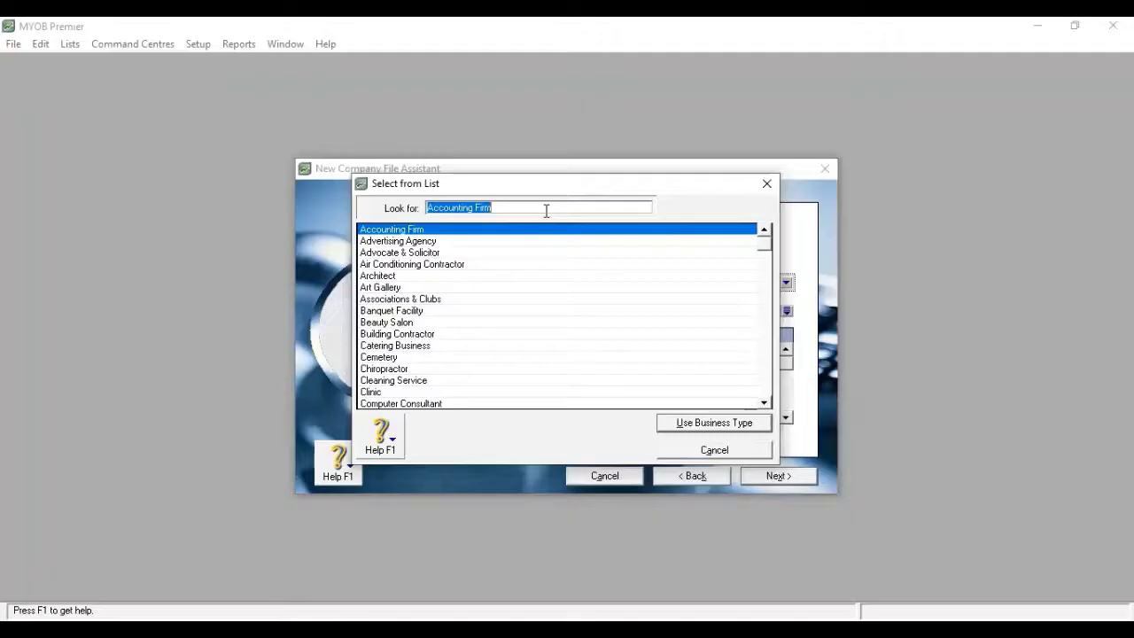
pyautogui.write('educat')
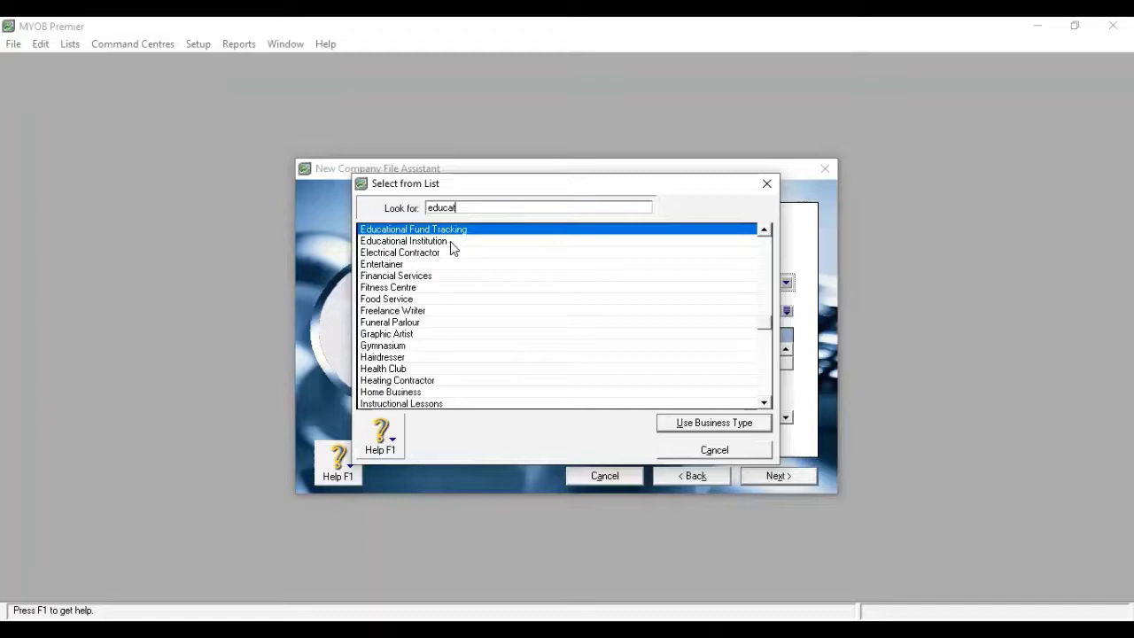
pyautogui.click(451, 244)
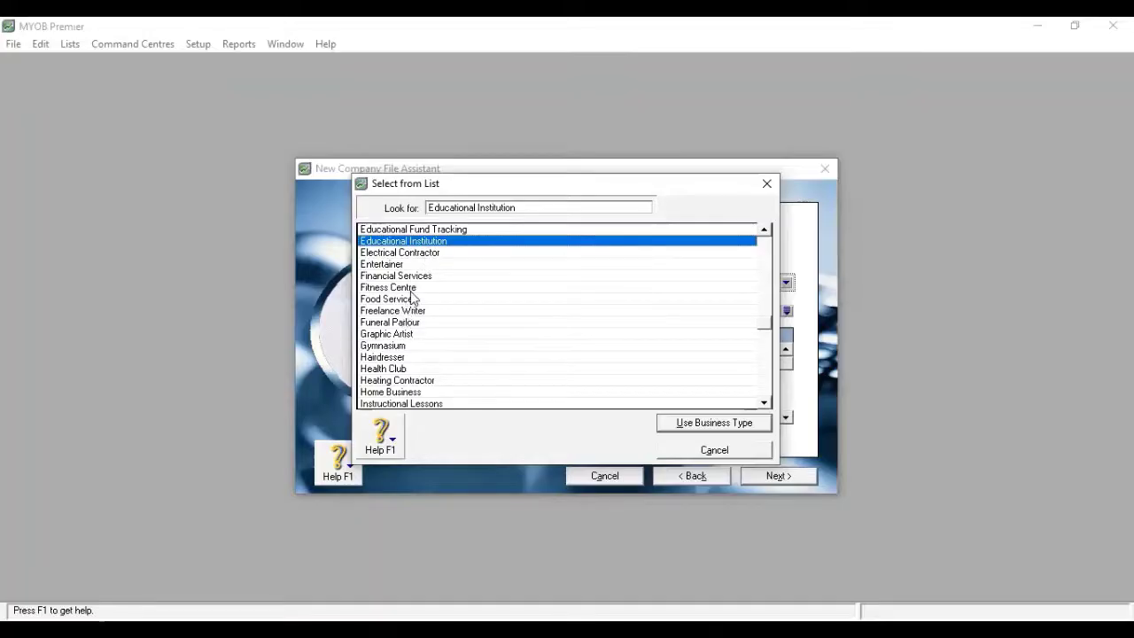
pyautogui.scroll(-3, 429, 337)
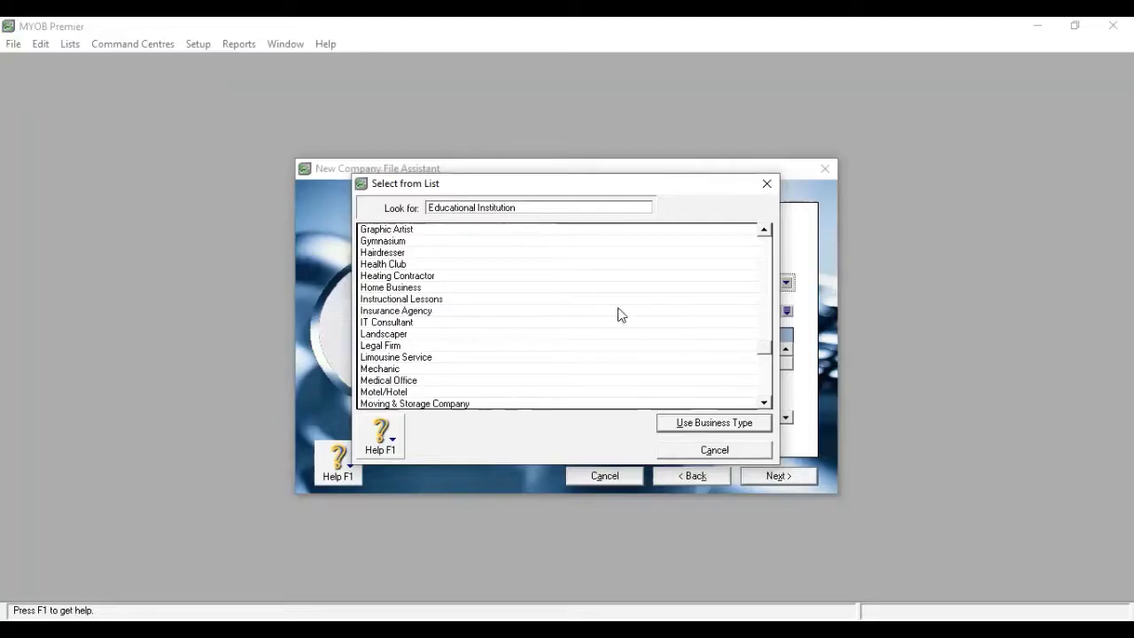
# Step: Apply Educational Institution as the business type and scroll its accounts list to 3-0000 Equity and reserves
pyautogui.click(701, 423)
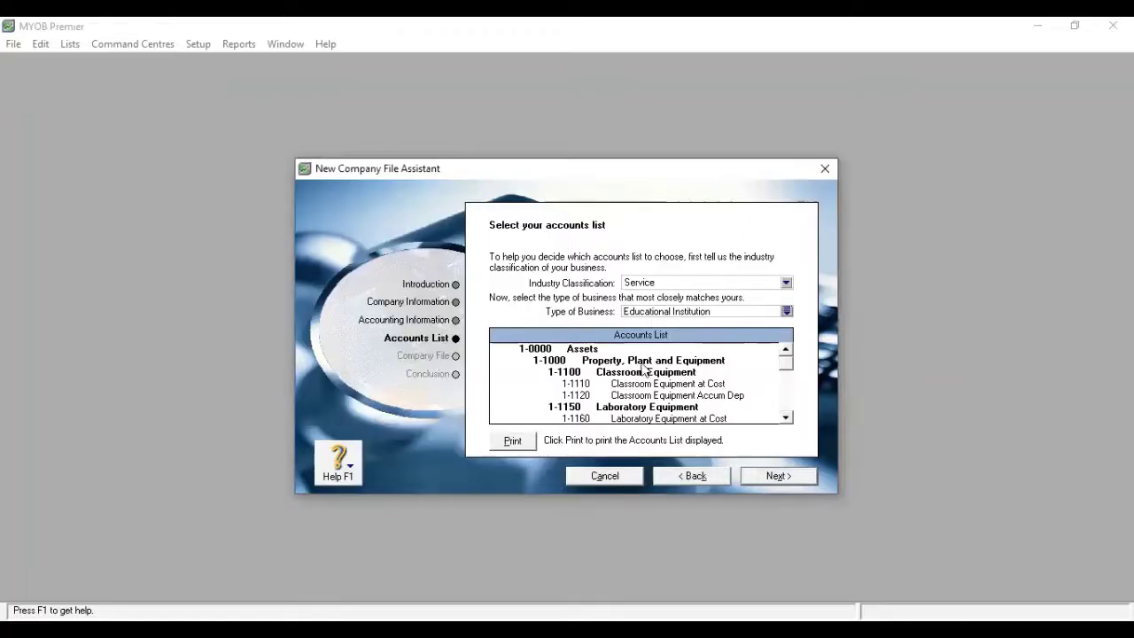
pyautogui.scroll(-1, 635, 379)
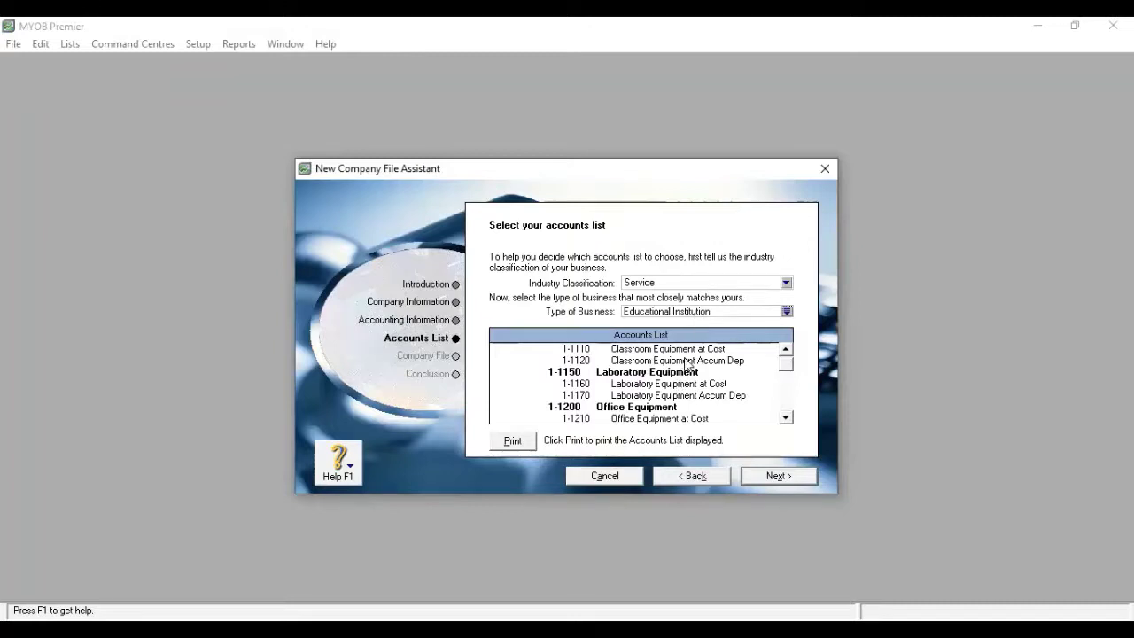
pyautogui.scroll(-15, 688, 363)
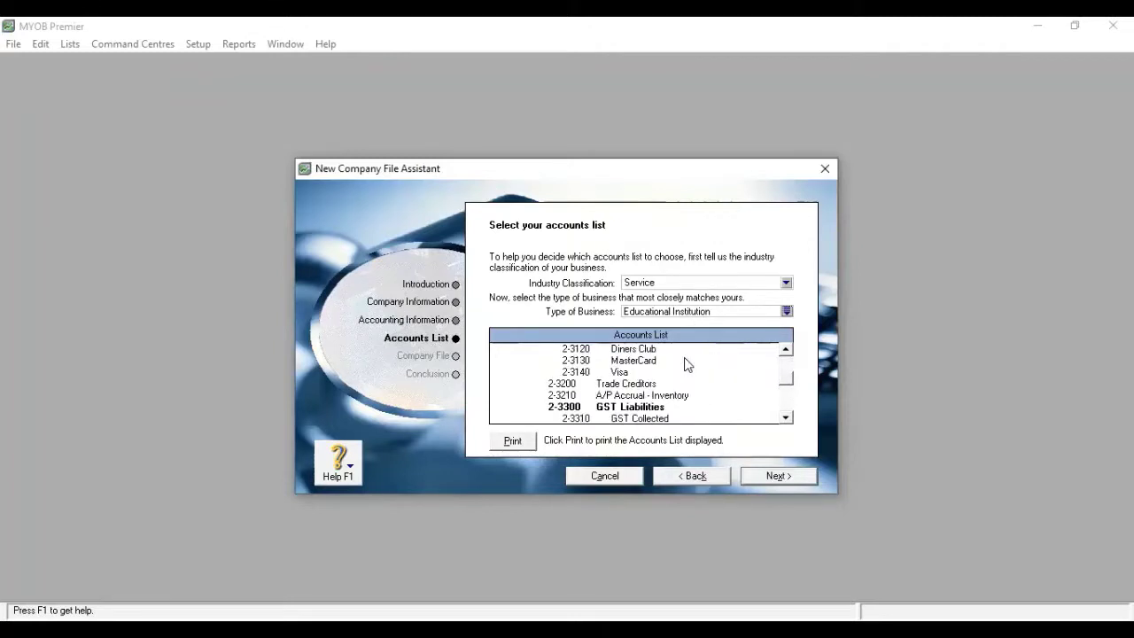
pyautogui.scroll(-6, 684, 362)
pyautogui.scroll(7, 684, 362)
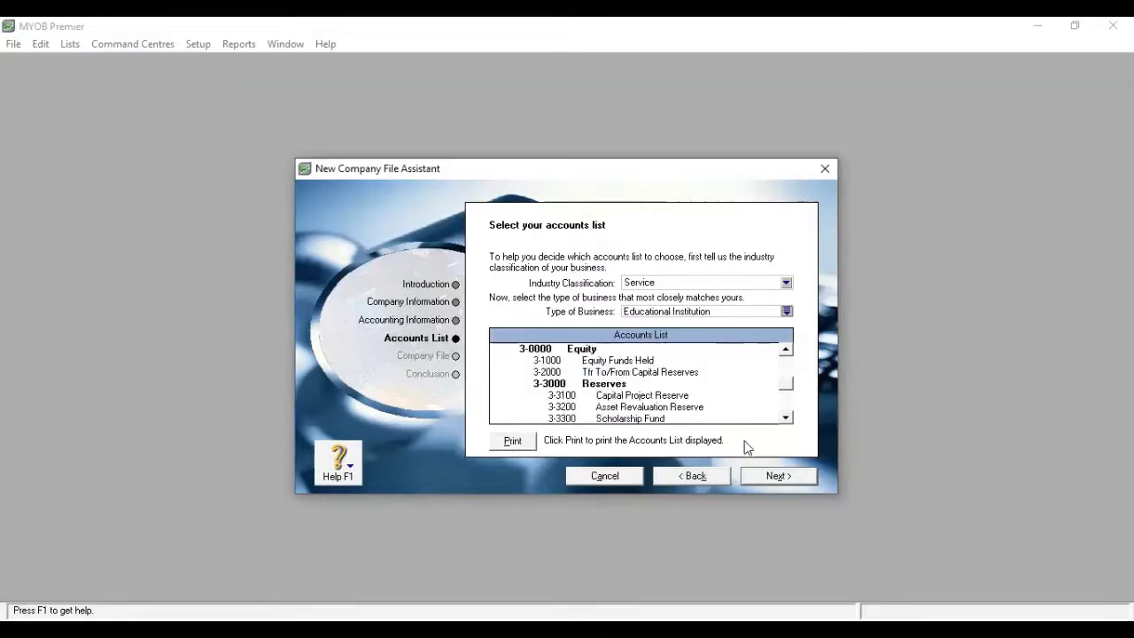
# Step: Advance to the Company File page and bring up the save location for ABCD Co Ltd.myo
pyautogui.click(775, 479)
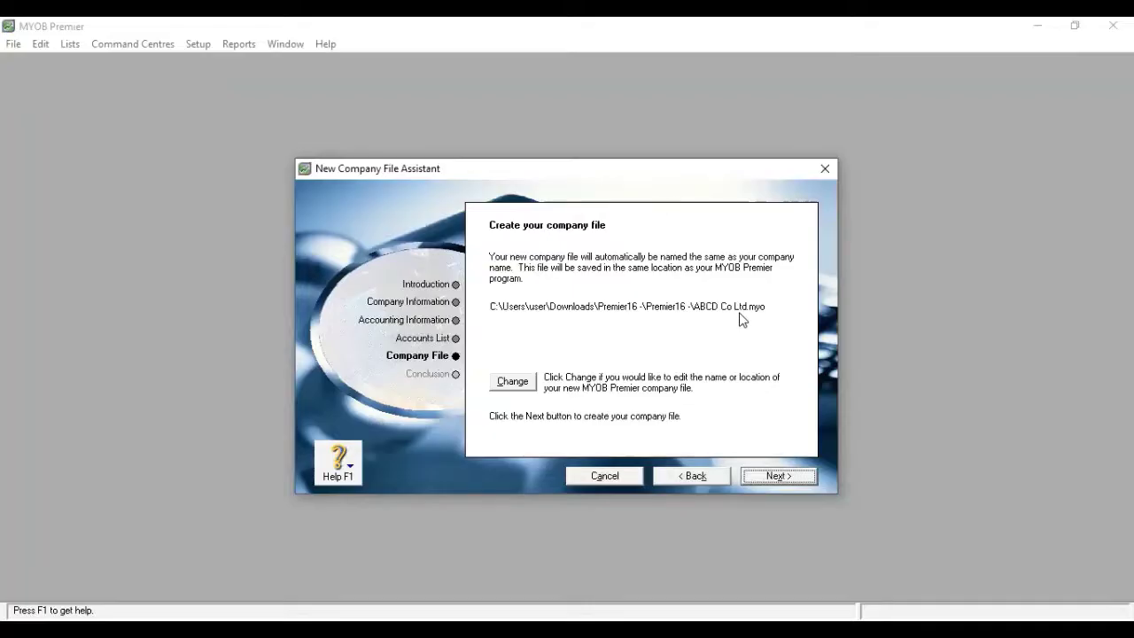
pyautogui.click(514, 382)
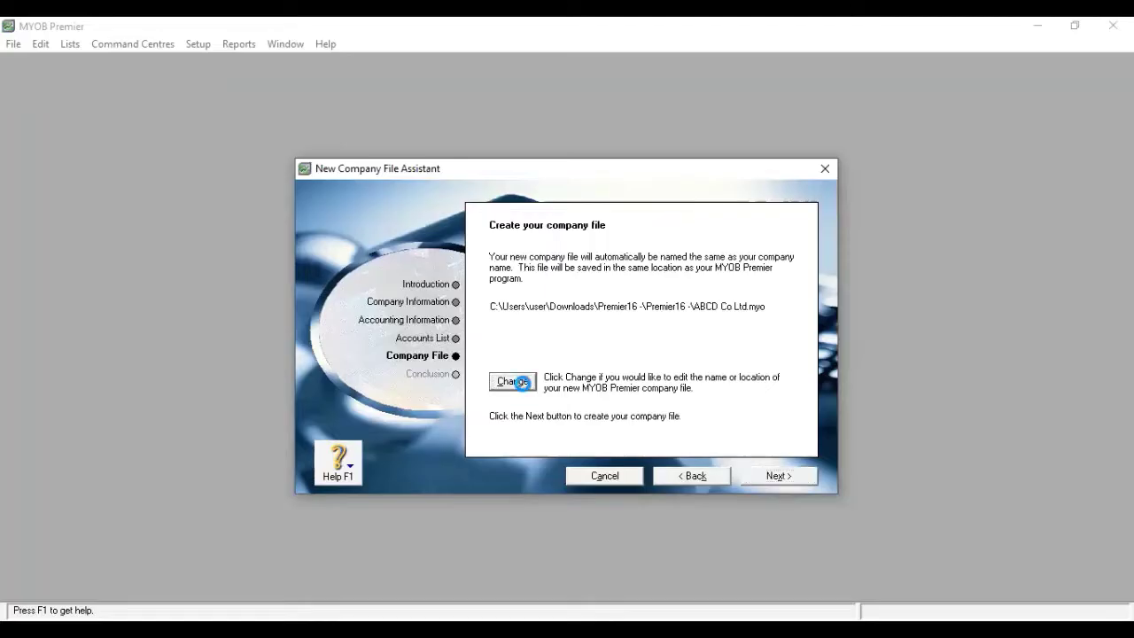
# Step: Save the company file ABCD Co Ltd.myo to the Desktop
pyautogui.click(377, 326)
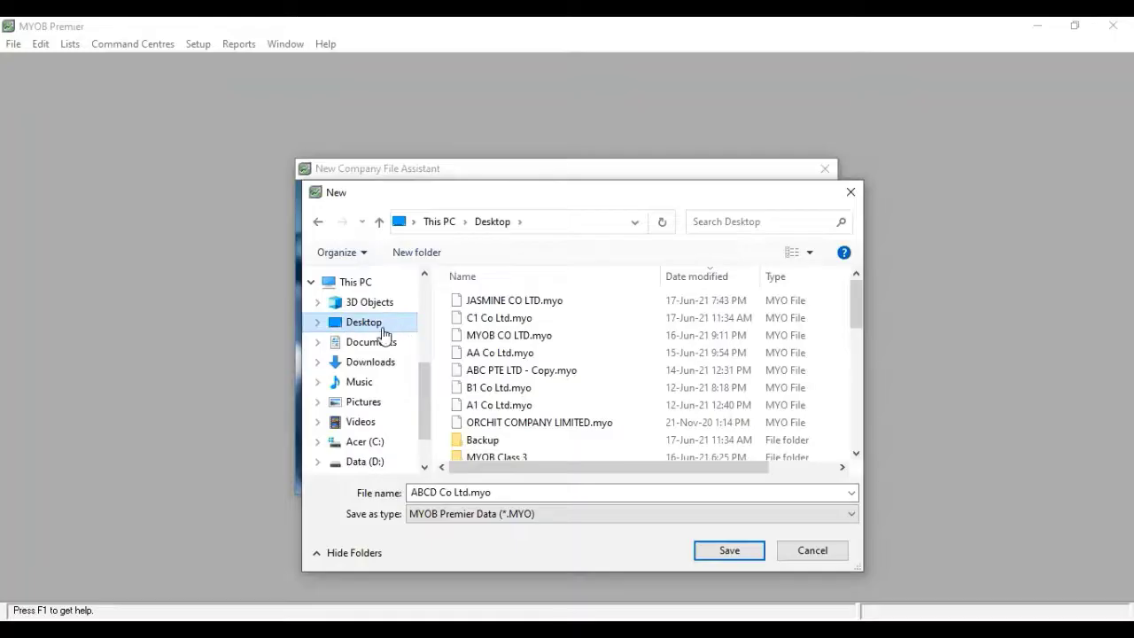
pyautogui.click(427, 493)
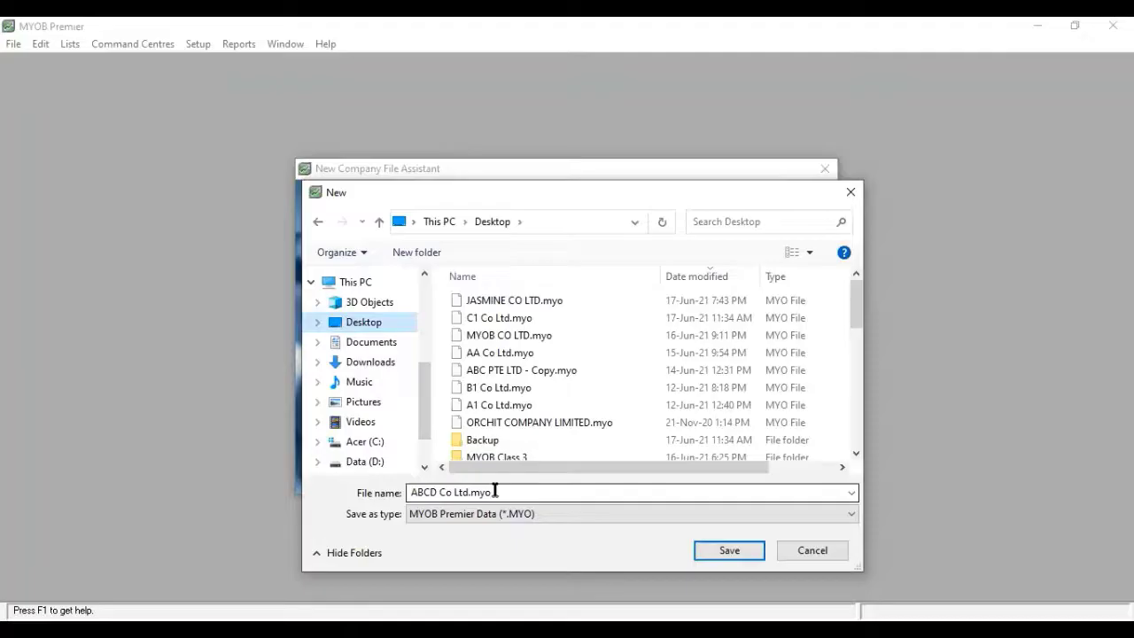
pyautogui.click(717, 558)
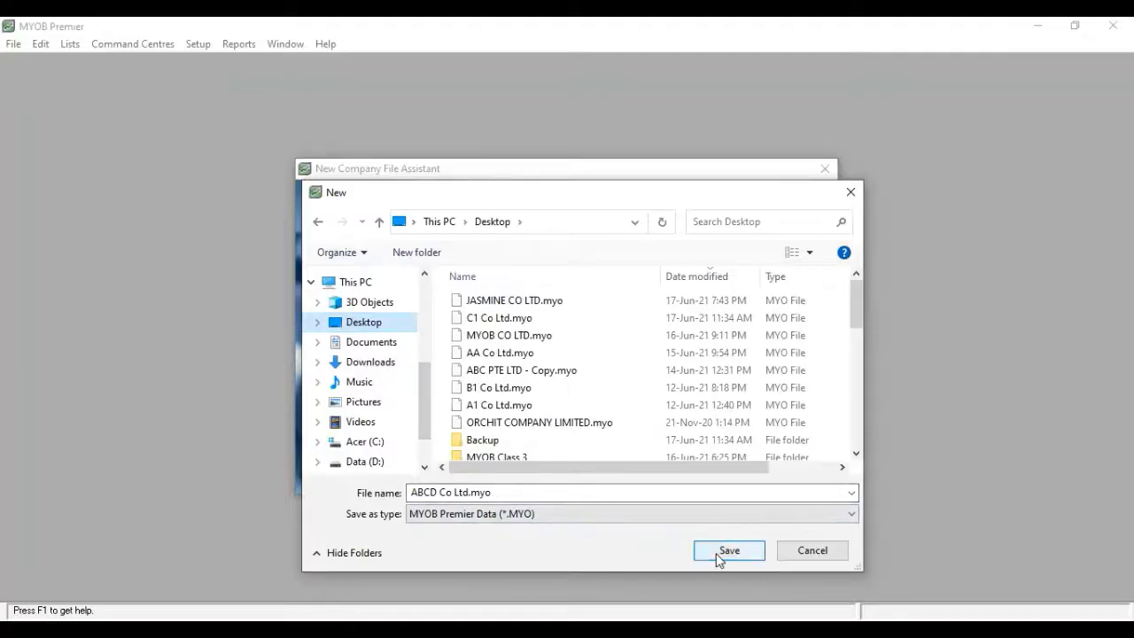
pyautogui.click(719, 559)
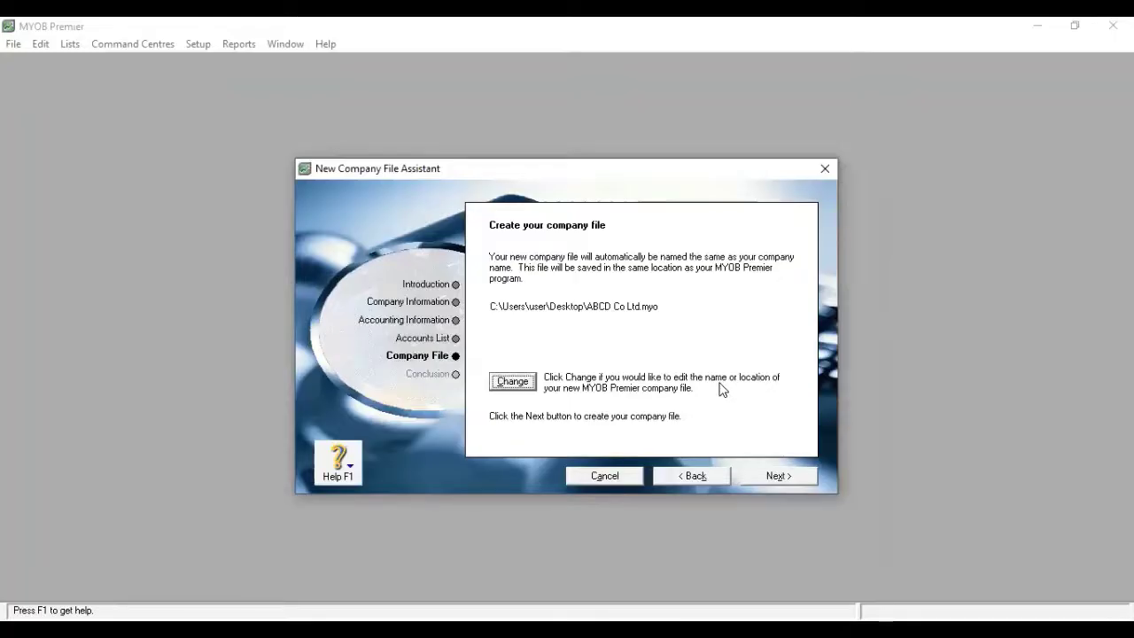
# Step: Create the ABCD Co Ltd.myo company file, reaching the Conclusion page
pyautogui.click(779, 474)
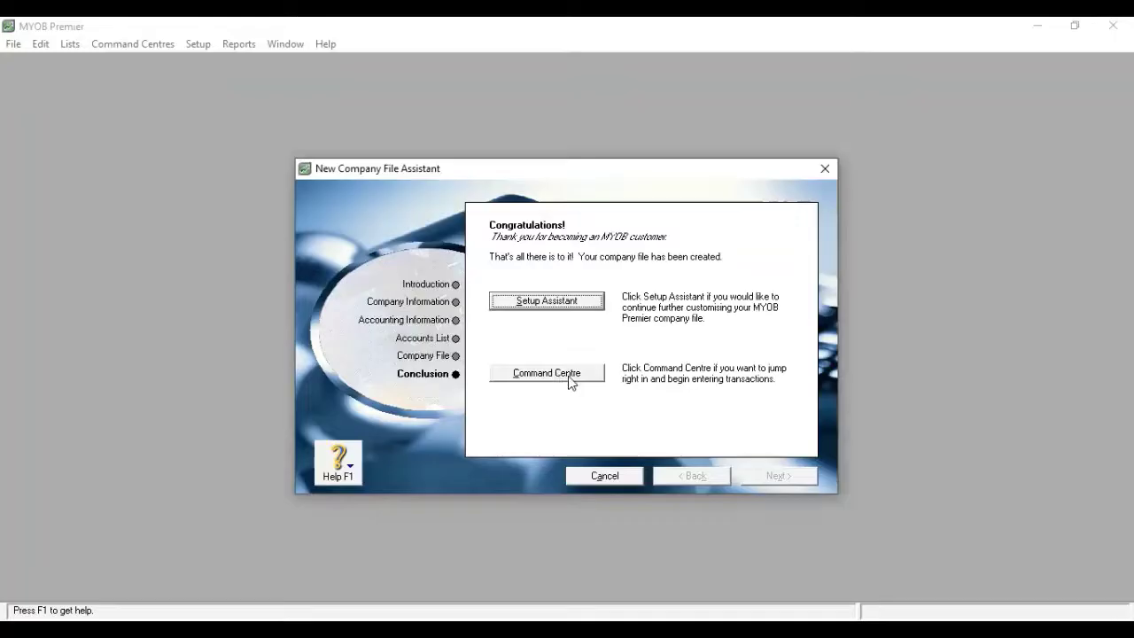
# Step: Show the ABCD Co Ltd Command Centre maximised to fill the program window
pyautogui.click(569, 378)
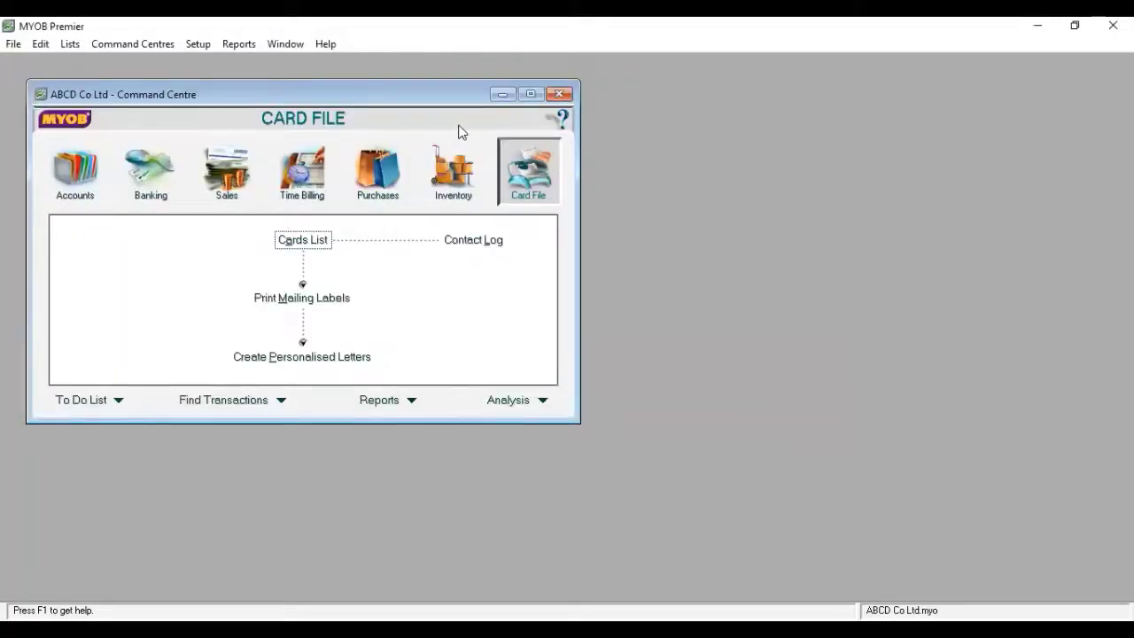
pyautogui.doubleClick(364, 97)
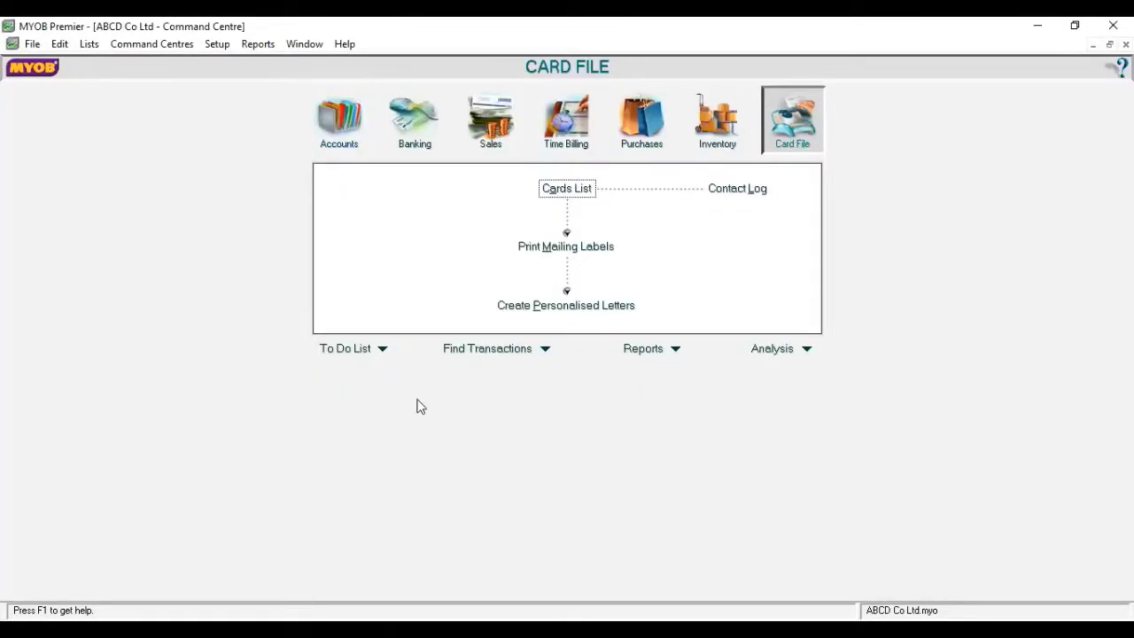